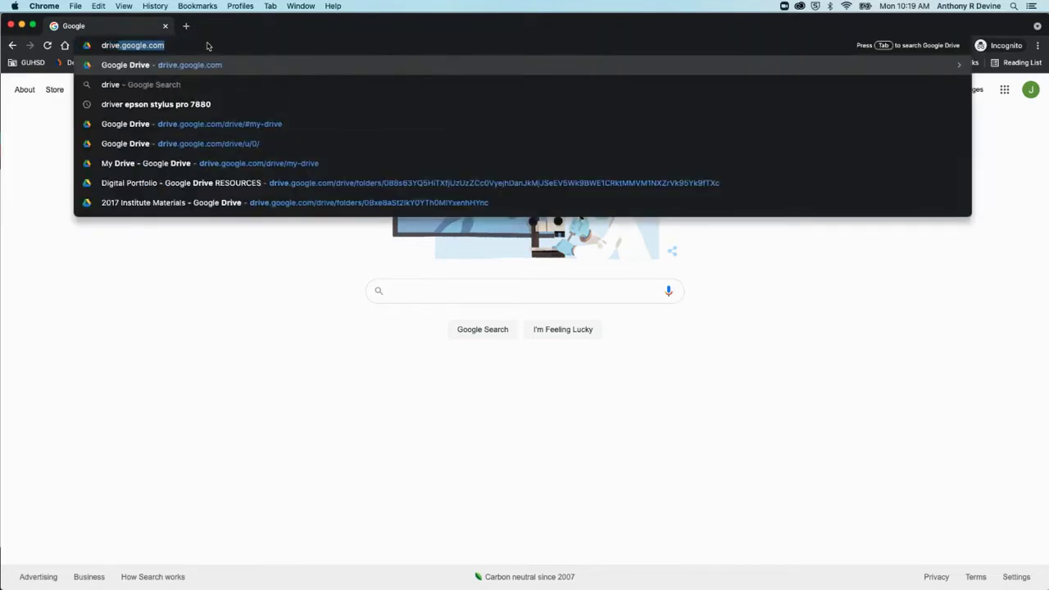
Open Google Drive at drive.google.com and create a new blank Google Sheets spreadsheet.
{"action": "key", "text": "Return"}
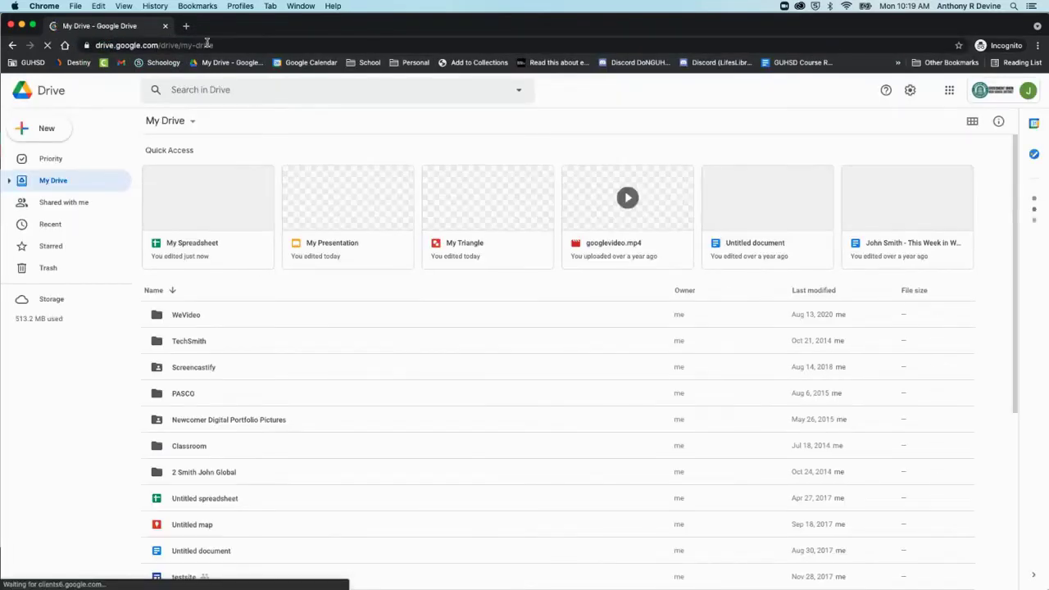
{"action": "left_click", "coordinate": [50, 136]}
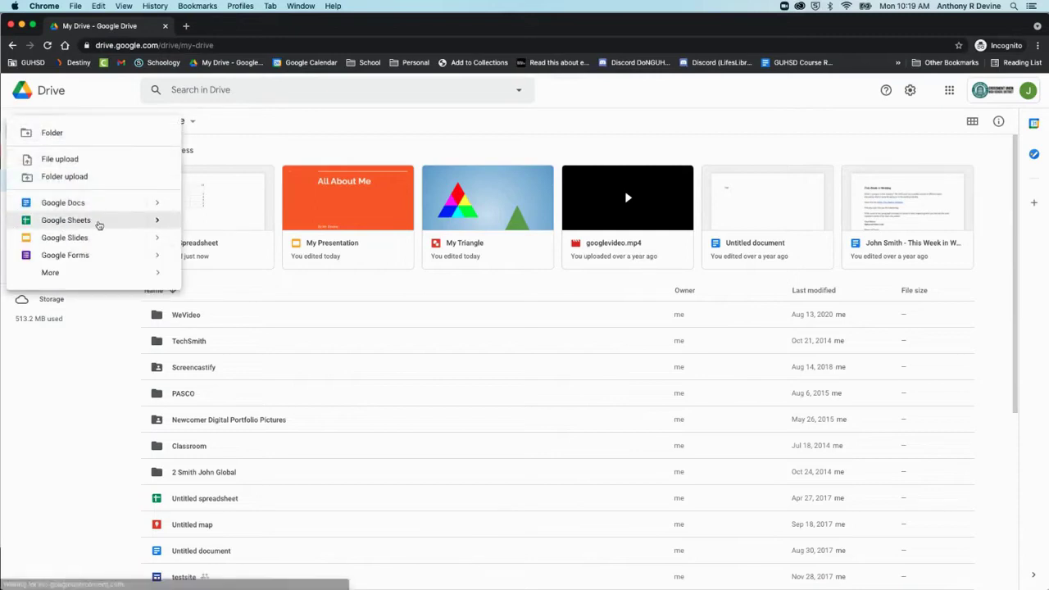
{"action": "left_click", "coordinate": [98, 222]}
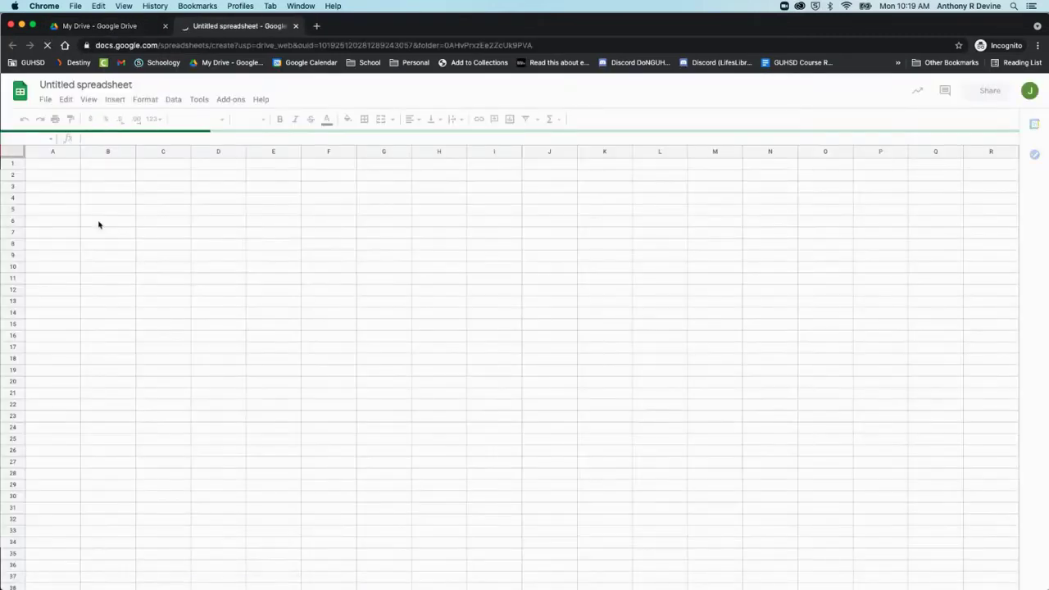
Rename the untitled spreadsheet as My Spreadsheet.
{"action": "left_click", "coordinate": [90, 83]}
{"action": "type", "text": "M"}
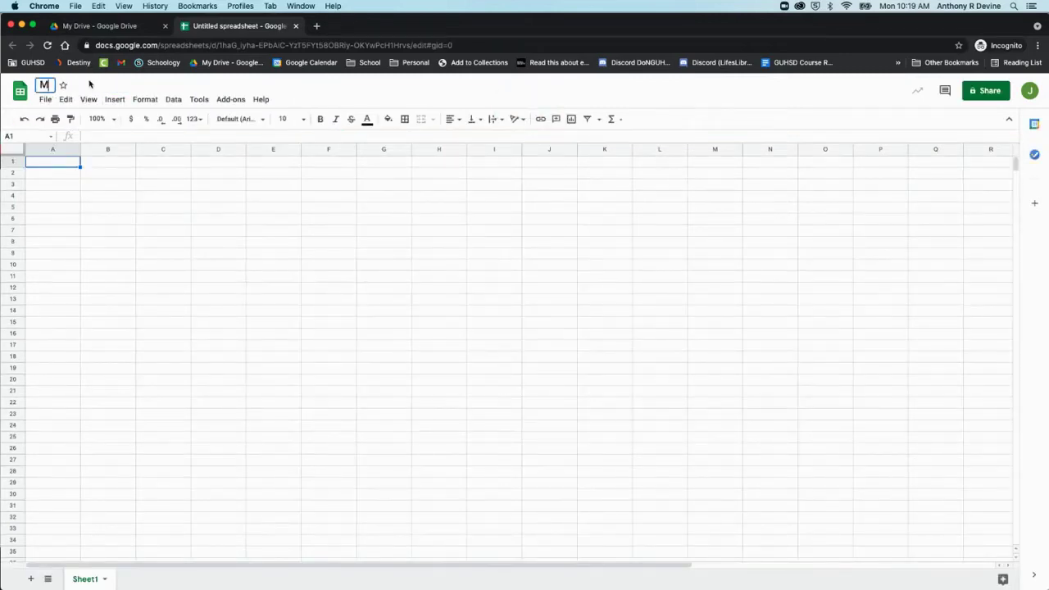
{"action": "type", "text": "y Spreadsheet"}
{"action": "key", "text": "Return"}
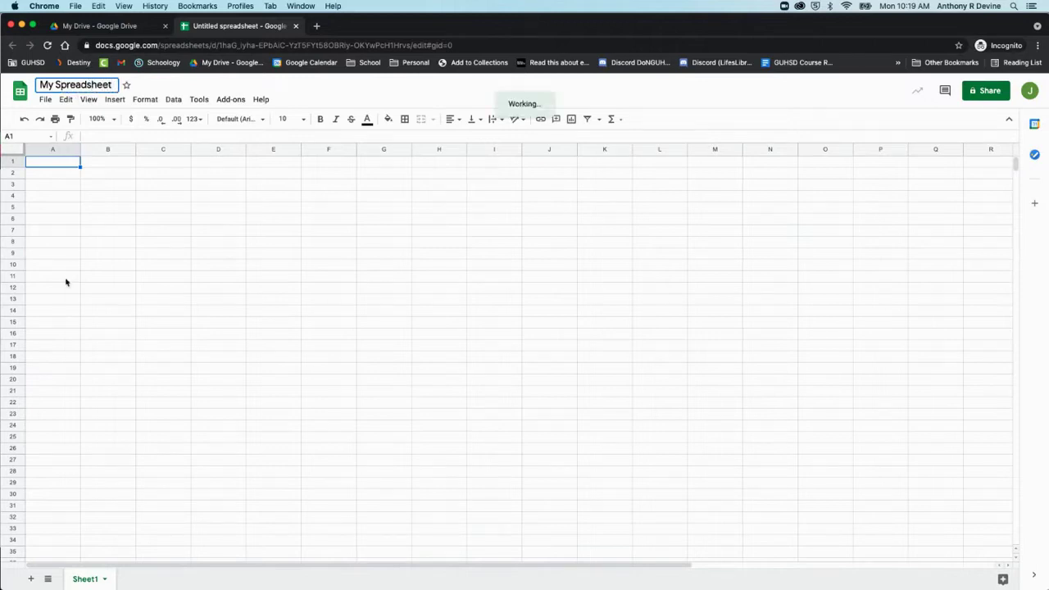
{"action": "left_click", "coordinate": [163, 273]}
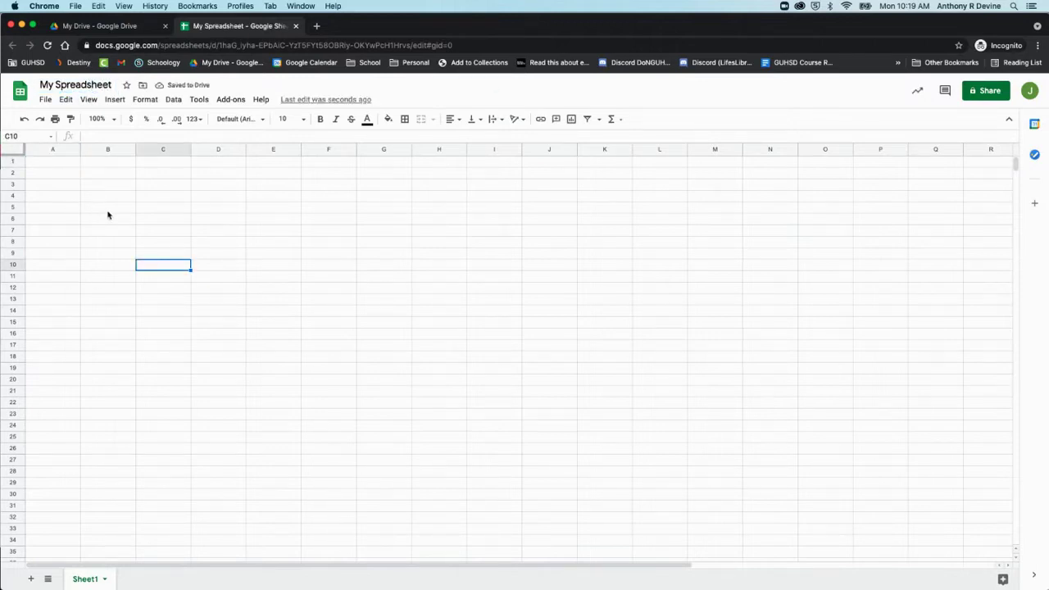
{"action": "left_click", "coordinate": [104, 211]}
{"action": "left_click", "coordinate": [69, 212]}
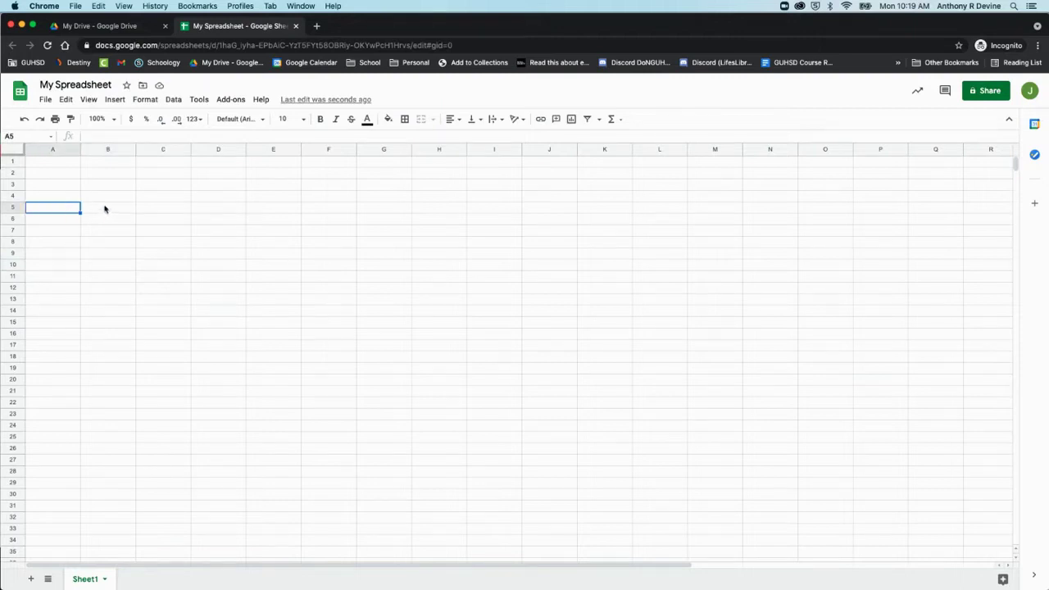
{"action": "left_click", "coordinate": [98, 187]}
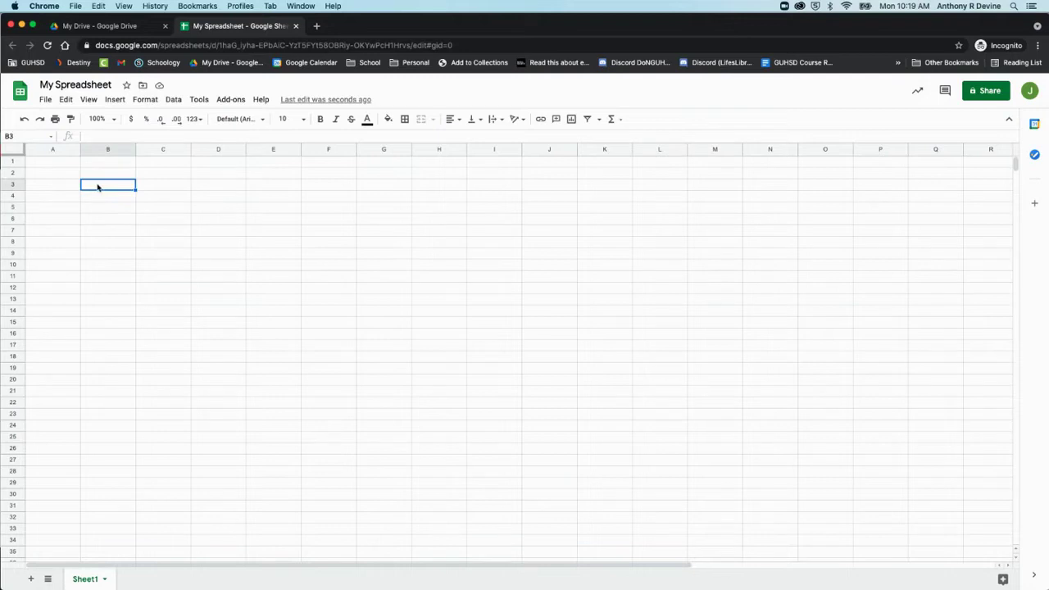
Enter the column headers Classes, Credits, Grade and Grade Points in cells A1 to D1.
{"action": "left_click", "coordinate": [56, 166]}
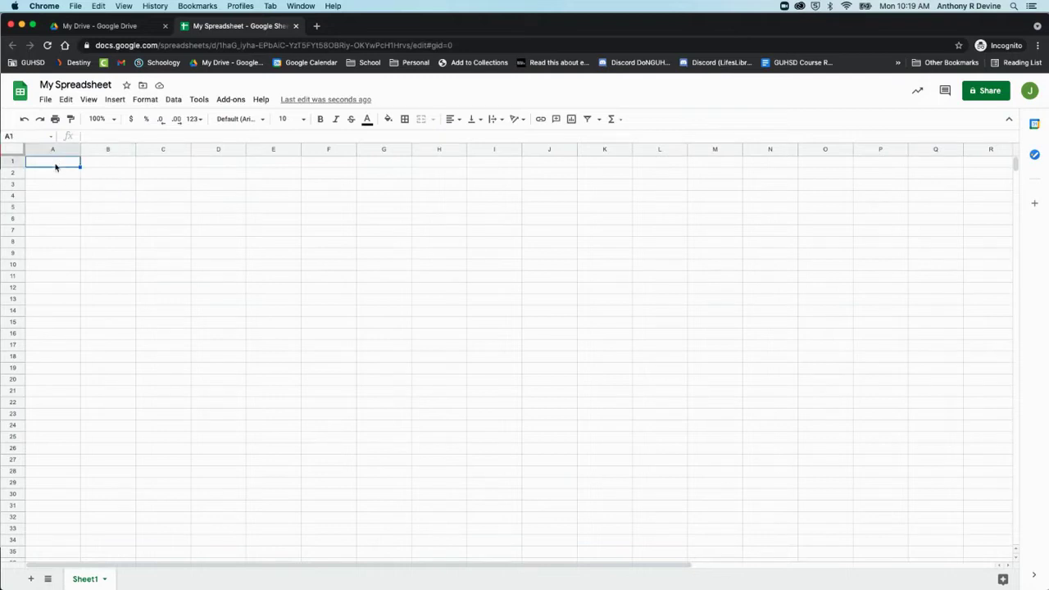
{"action": "type", "text": "Classes"}
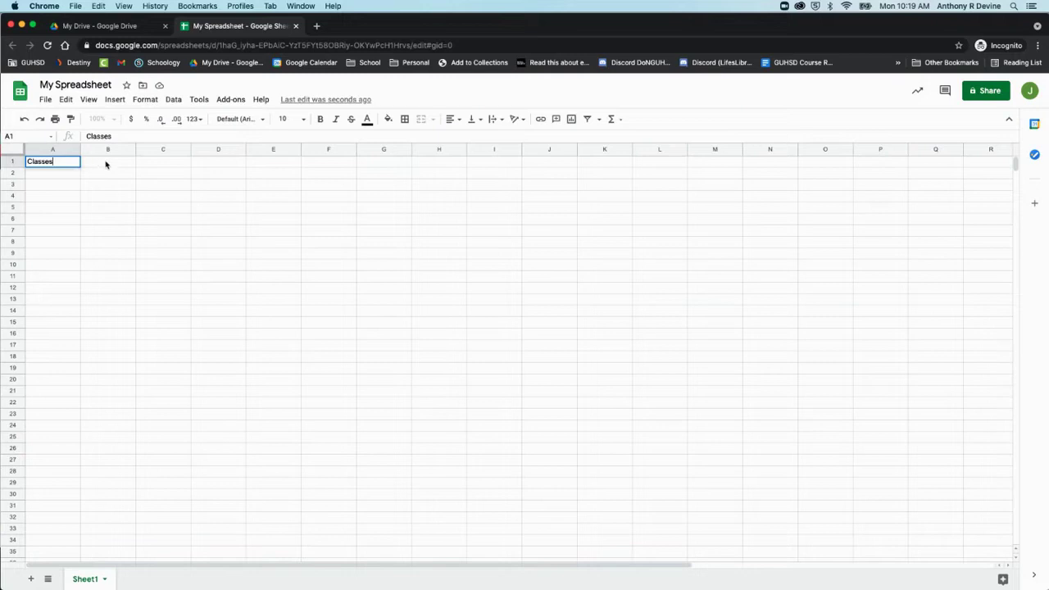
{"action": "left_click", "coordinate": [106, 164]}
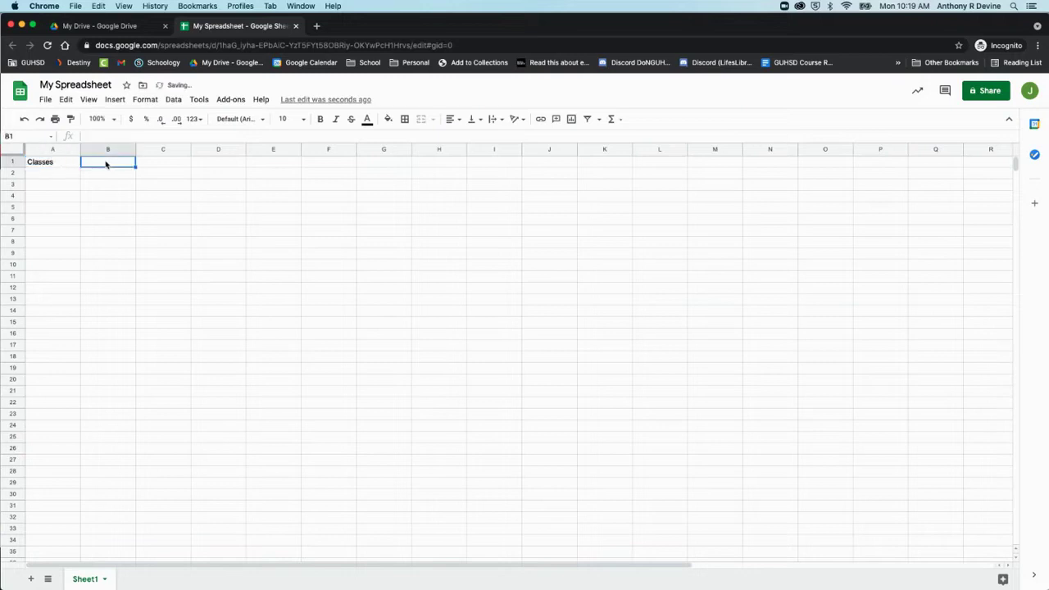
{"action": "type", "text": "Credits"}
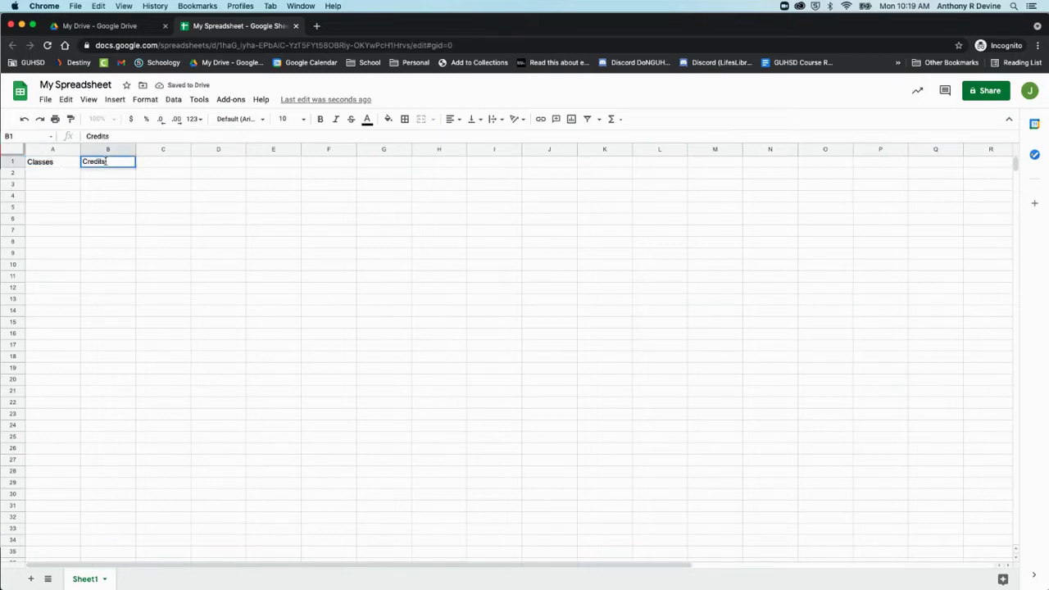
{"action": "left_click", "coordinate": [107, 187]}
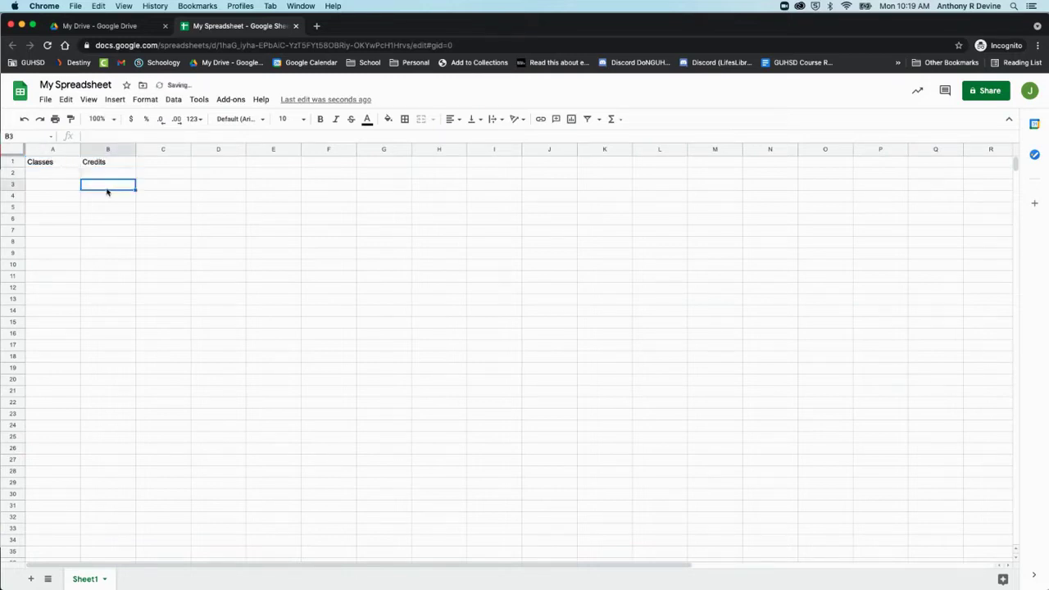
{"action": "left_click", "coordinate": [161, 164]}
{"action": "type", "text": "Grade"}
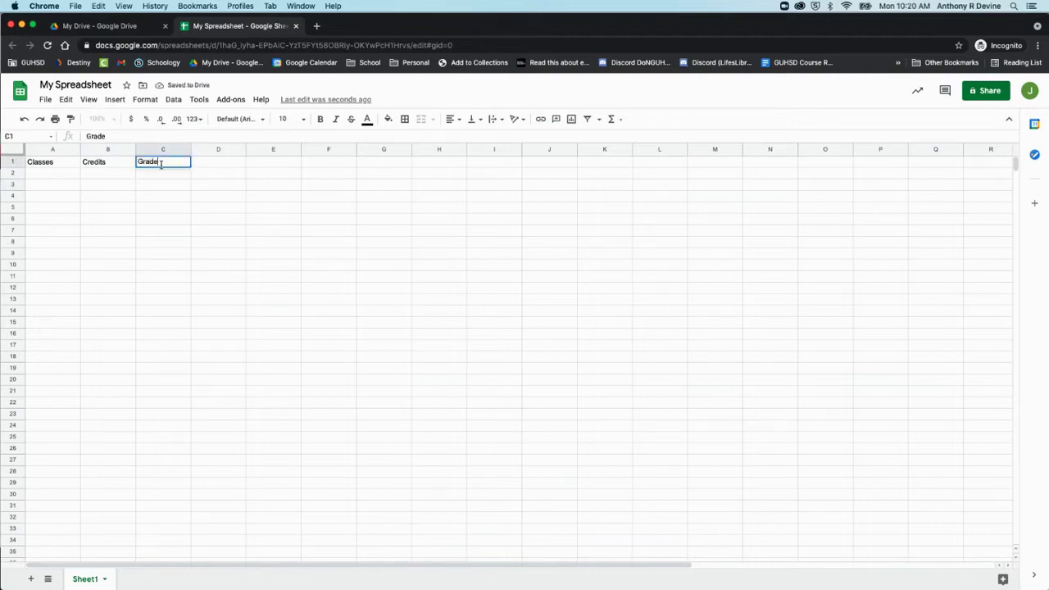
{"action": "left_click", "coordinate": [218, 164]}
{"action": "type", "text": "G"}
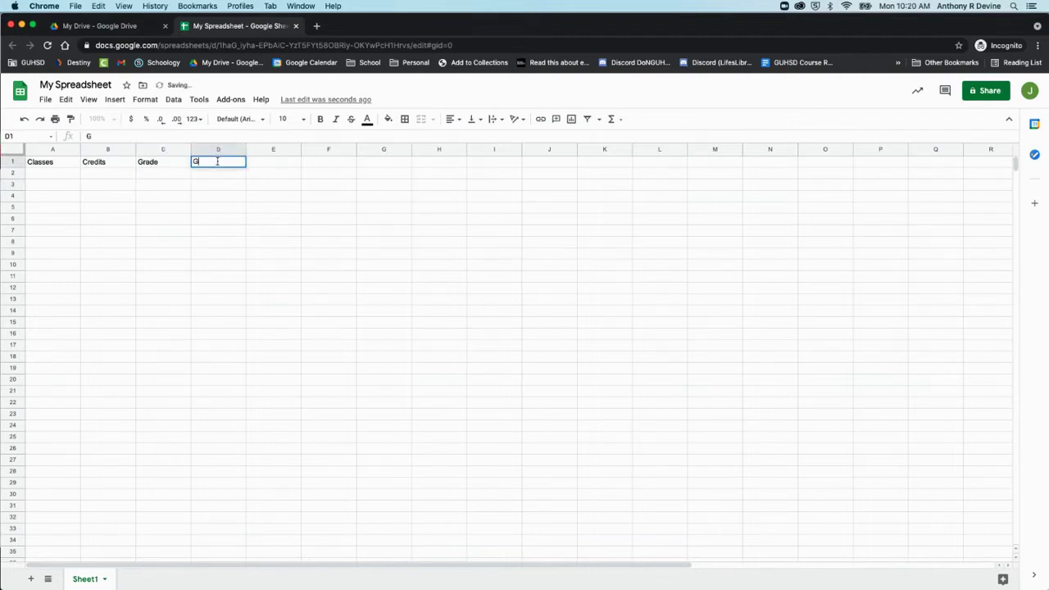
{"action": "type", "text": "rade Points"}
{"action": "left_click", "coordinate": [196, 202]}
List the classes English, Math, Science, Elective, PE and Social Science in cells A2 to A7.
{"action": "left_click", "coordinate": [73, 175]}
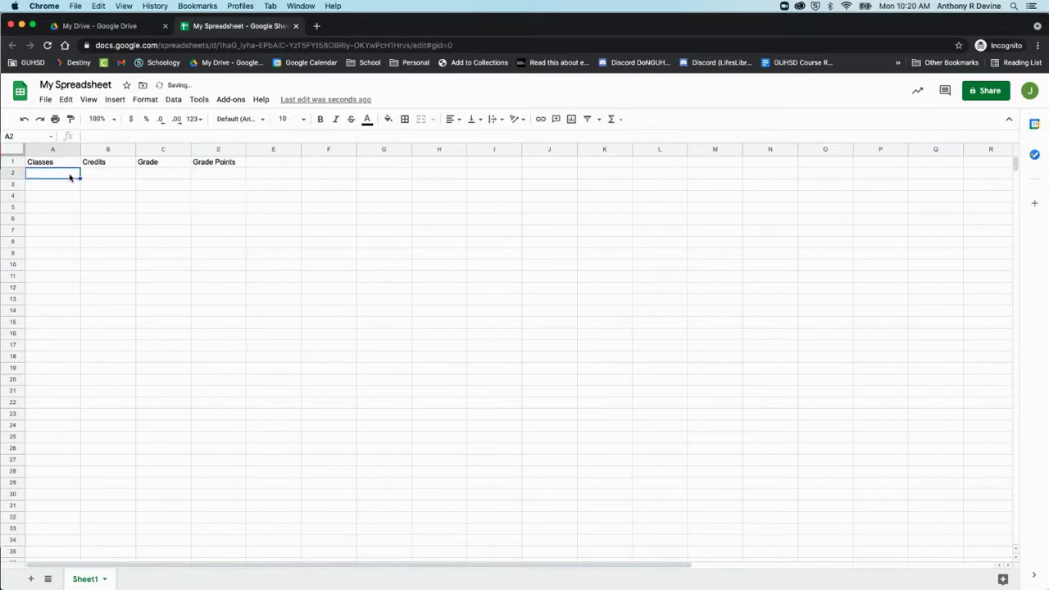
{"action": "type", "text": "English"}
{"action": "key", "text": "Return"}
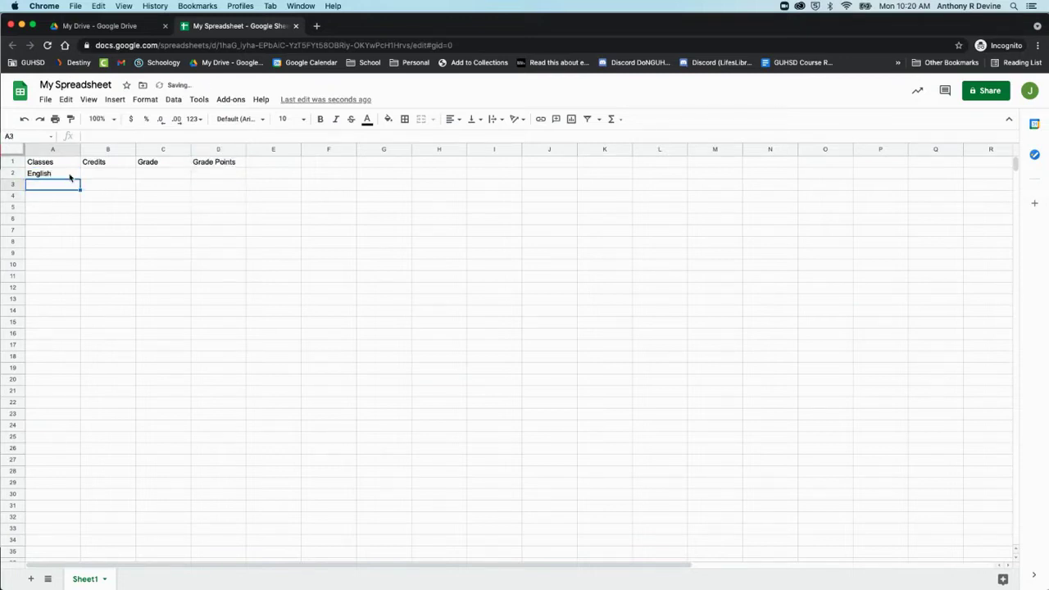
{"action": "type", "text": "Math"}
{"action": "key", "text": "Return"}
{"action": "type", "text": "CS"}
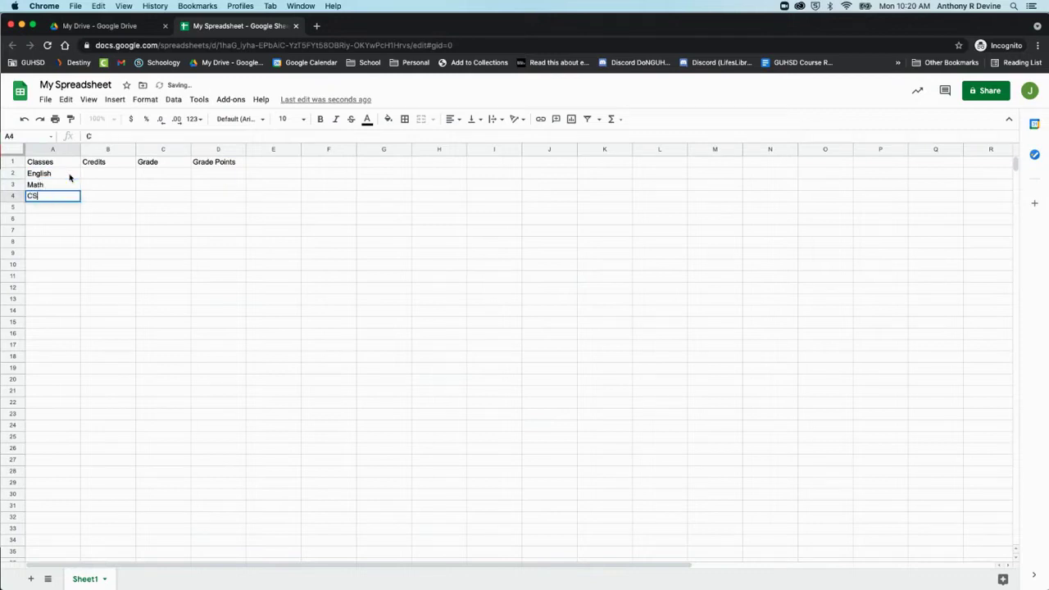
{"action": "key", "text": "BackSpace"}
{"action": "key", "text": "BackSpace"}
{"action": "type", "text": "Science"}
{"action": "key", "text": "Return"}
{"action": "type", "text": "Elective"}
{"action": "key", "text": "Return"}
{"action": "type", "text": "PE"}
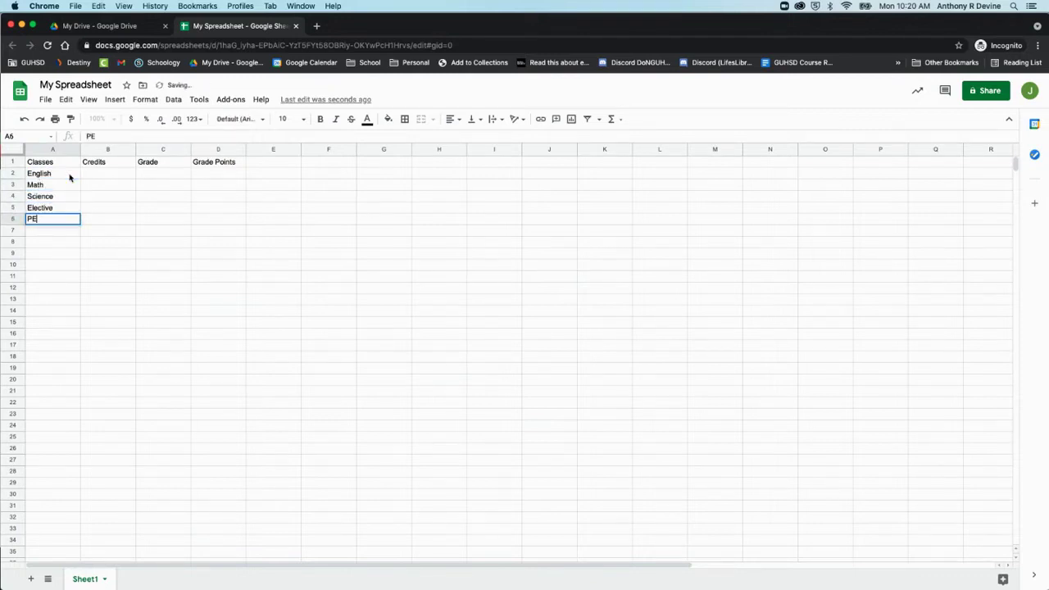
{"action": "key", "text": "Return"}
{"action": "type", "text": "Social Science"}
{"action": "left_click", "coordinate": [87, 197]}
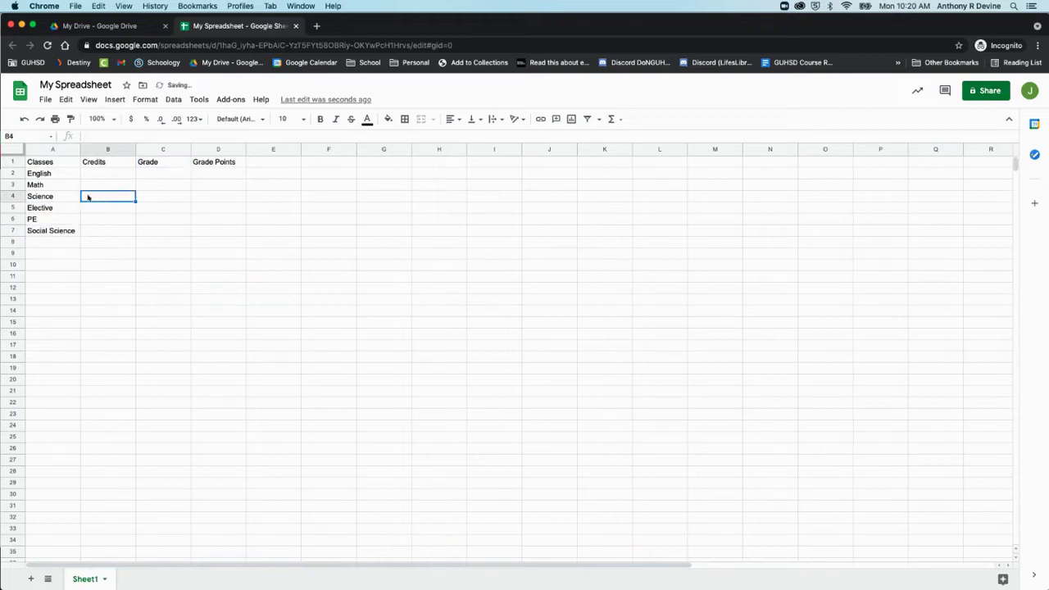
Enter 5 credits for each of the six classes in cells B2 to B7.
{"action": "left_click", "coordinate": [99, 174]}
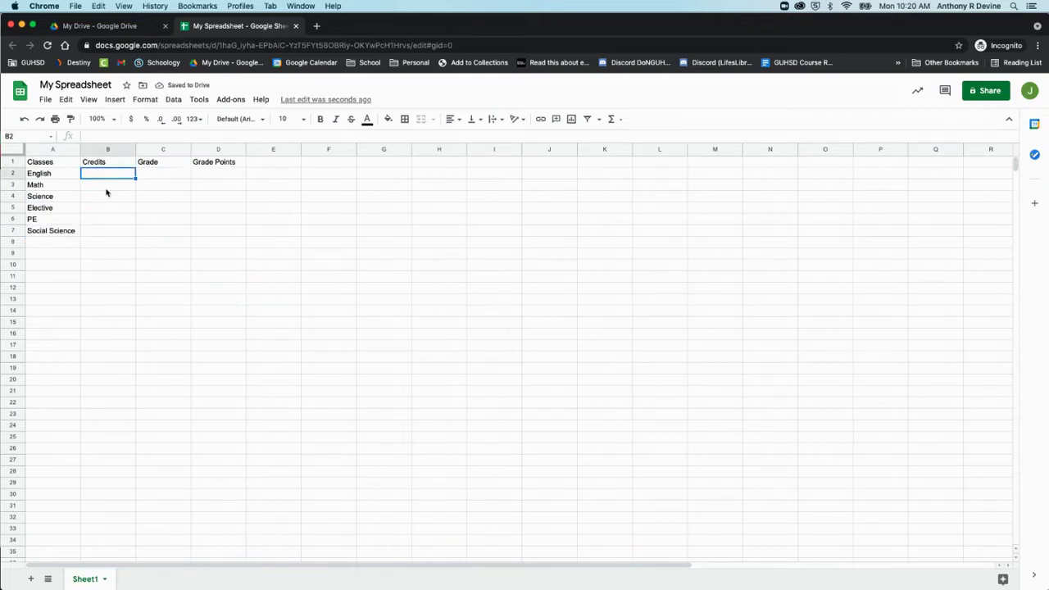
{"action": "type", "text": "5"}
{"action": "key", "text": "Return"}
{"action": "type", "text": "5"}
{"action": "key", "text": "Return"}
{"action": "type", "text": "5"}
{"action": "key", "text": "Return"}
{"action": "type", "text": "5"}
{"action": "key", "text": "Return"}
{"action": "type", "text": "5"}
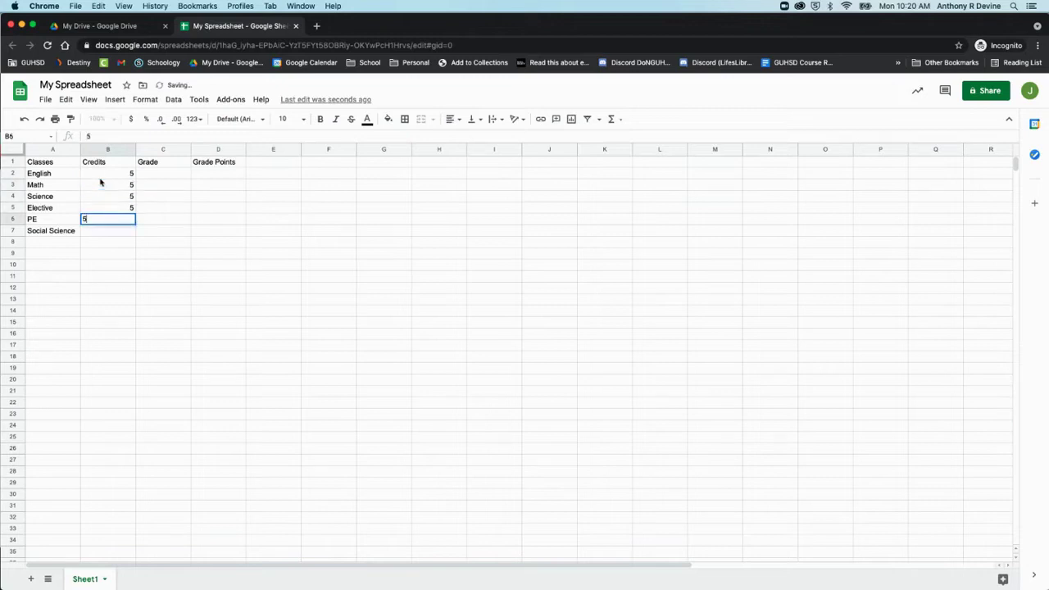
{"action": "key", "text": "Return"}
{"action": "type", "text": "5"}
{"action": "key", "text": "Return"}
Enter the grades B, A, B, C, B and A for the classes in cells C2 to C7.
{"action": "key", "text": "Up"}
{"action": "key", "text": "Right"}
{"action": "key", "text": "Up"}
{"action": "key", "text": "Up"}
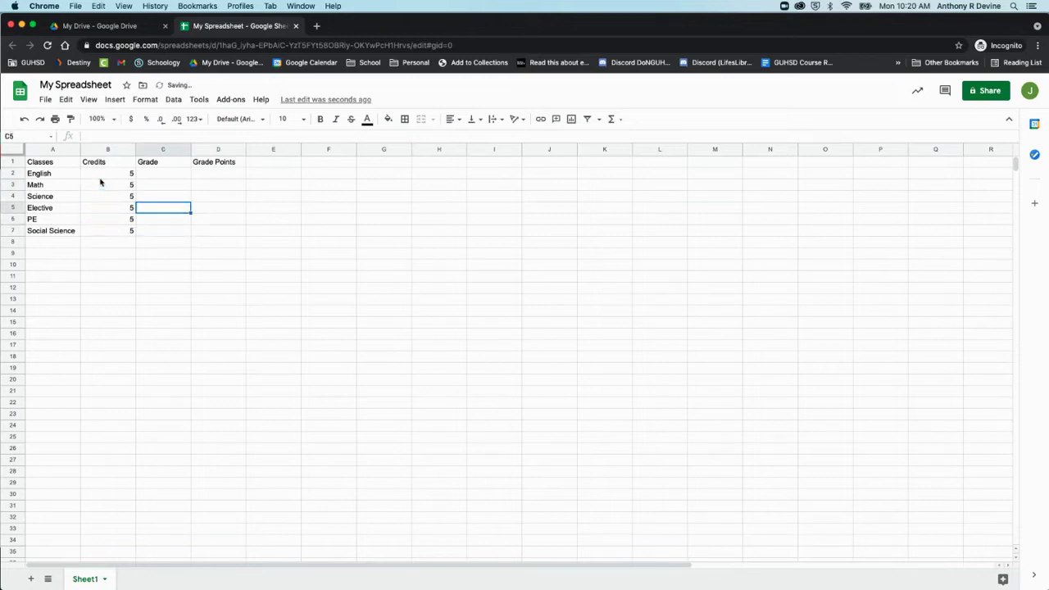
{"action": "key", "text": "Up"}
{"action": "key", "text": "Up"}
{"action": "key", "text": "Up"}
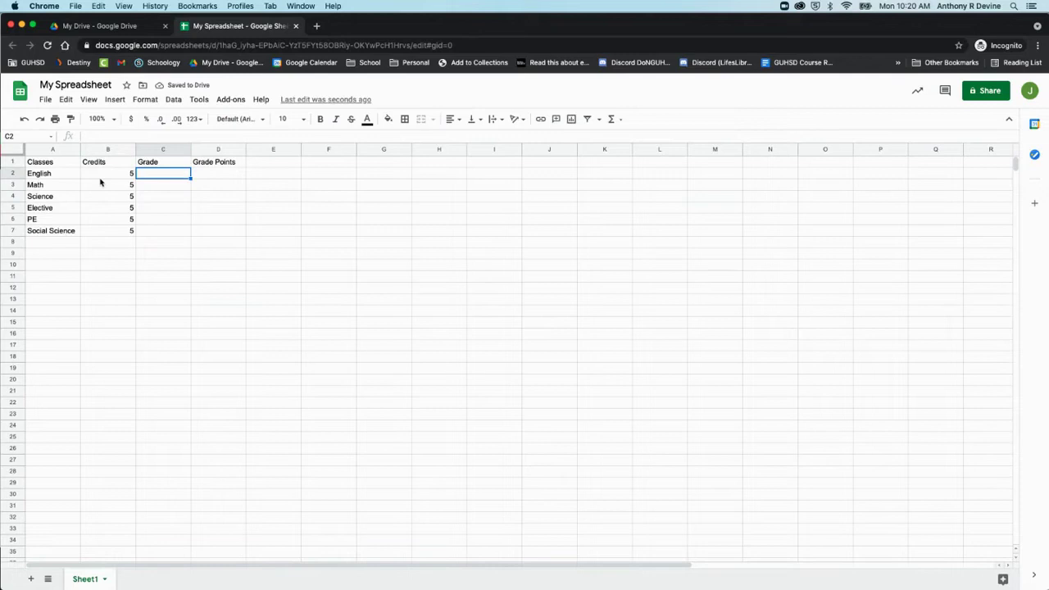
{"action": "type", "text": "B"}
{"action": "key", "text": "Return"}
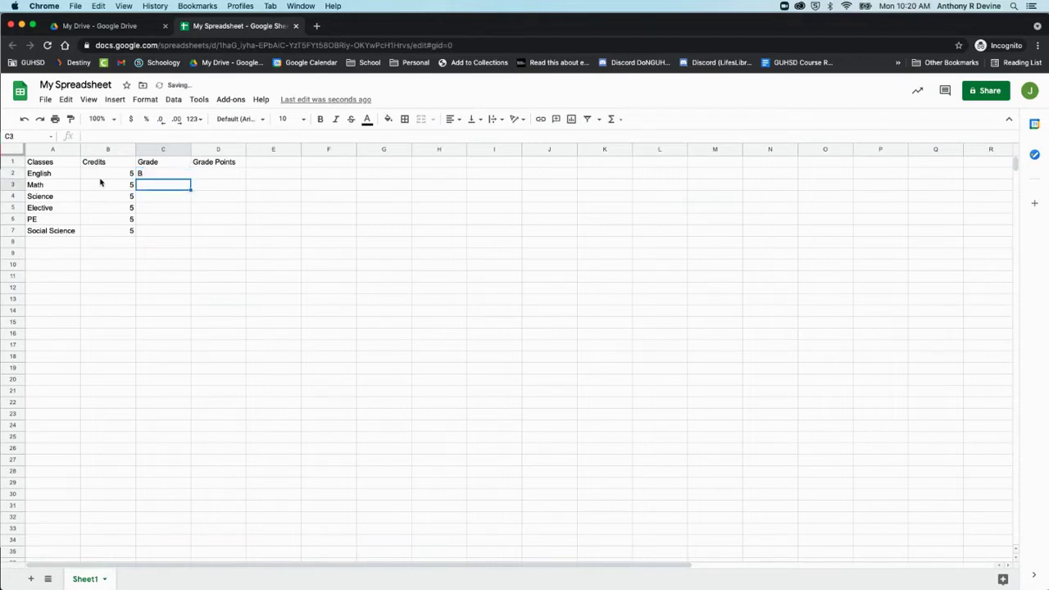
{"action": "type", "text": "A"}
{"action": "key", "text": "Return"}
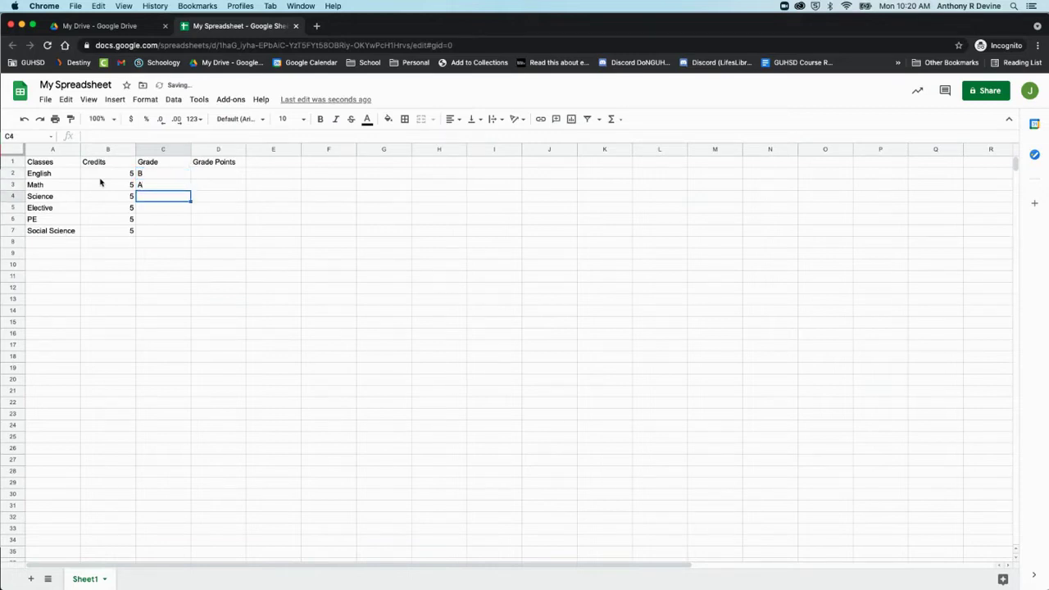
{"action": "type", "text": "B"}
{"action": "key", "text": "Return"}
{"action": "type", "text": "C"}
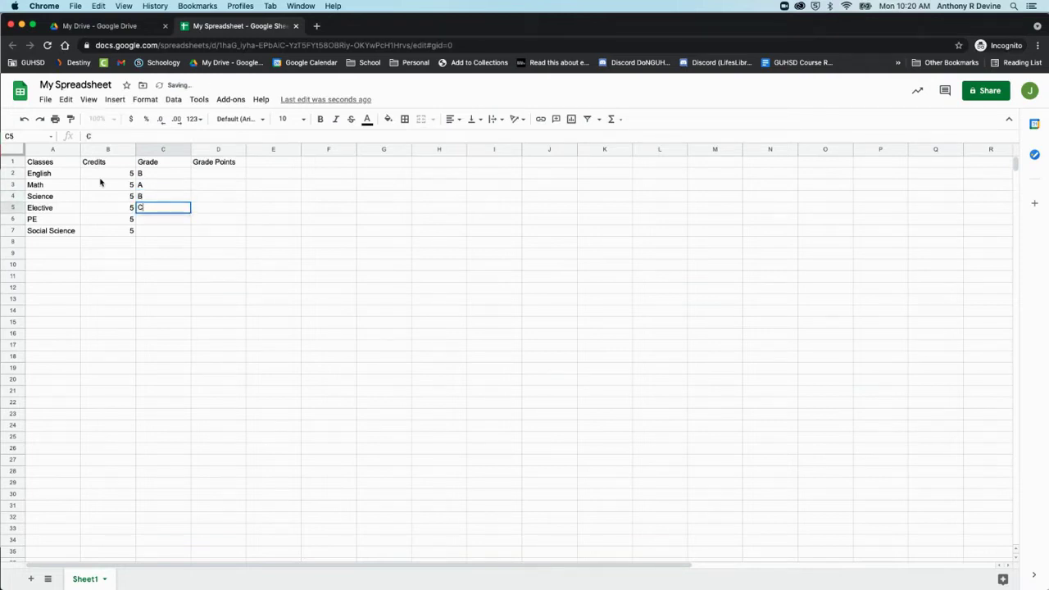
{"action": "key", "text": "Return"}
{"action": "type", "text": "B"}
{"action": "key", "text": "Return"}
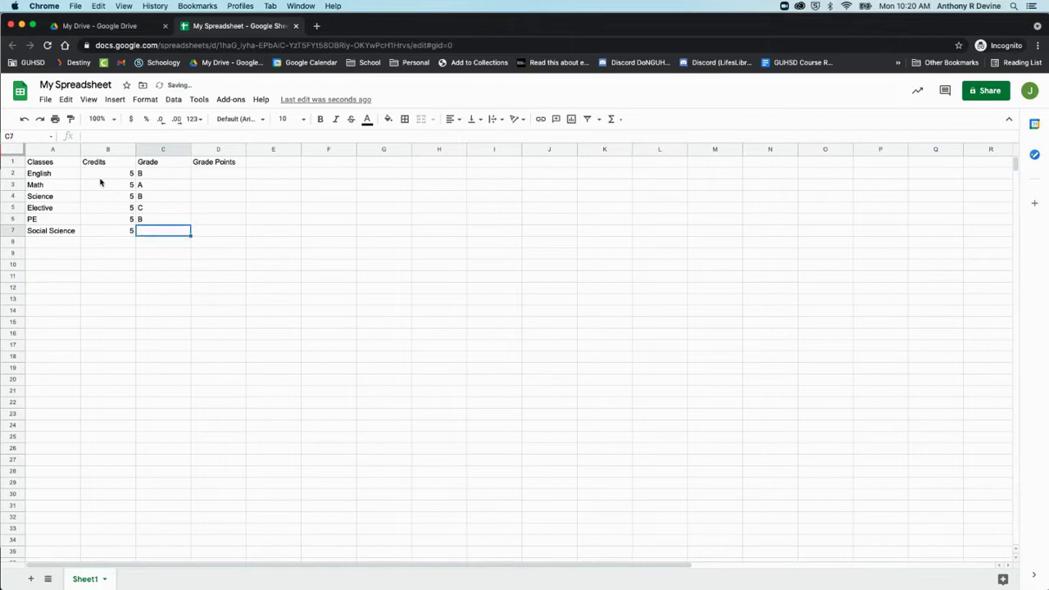
{"action": "type", "text": "A"}
Enter the grade points 3, 4, 3, 2, 3 and 4 in cells D2 to D7.
{"action": "left_click", "coordinate": [225, 174]}
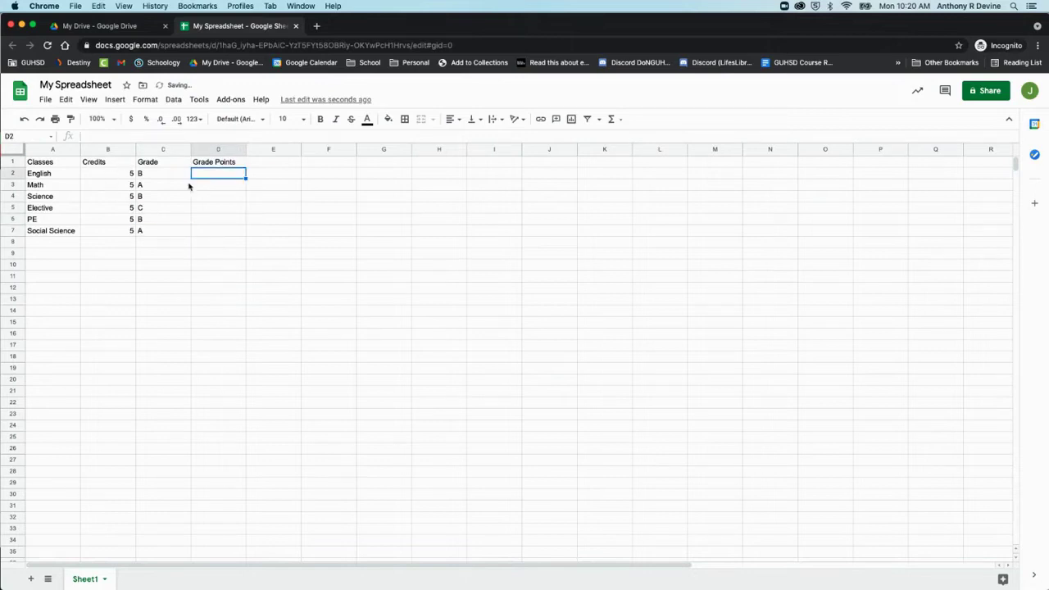
{"action": "type", "text": "3"}
{"action": "key", "text": "Return"}
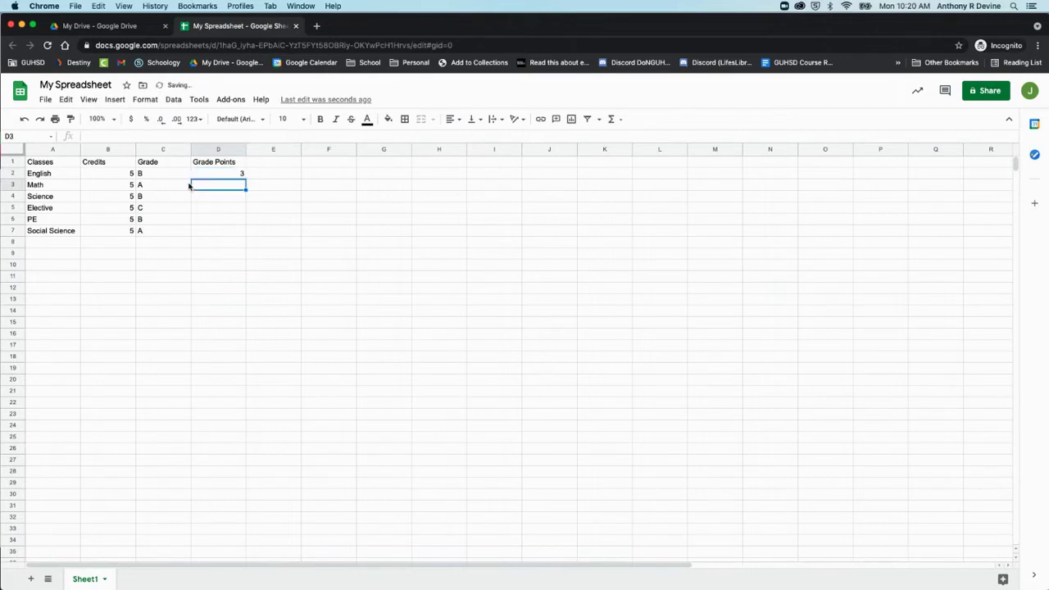
{"action": "type", "text": "4"}
{"action": "key", "text": "Return"}
{"action": "type", "text": "3"}
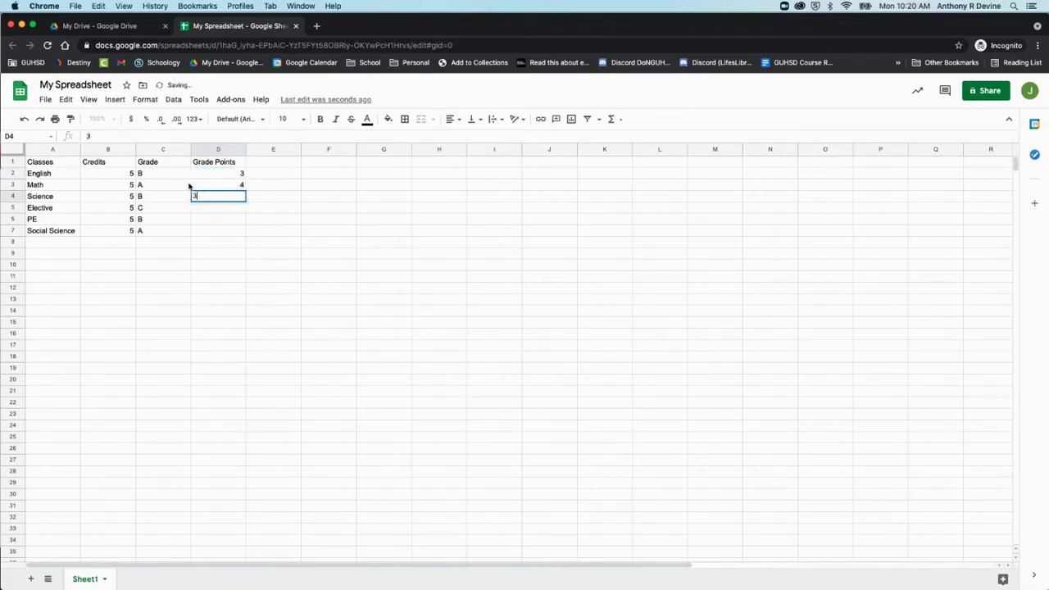
{"action": "key", "text": "Return"}
{"action": "type", "text": "2"}
{"action": "key", "text": "Return"}
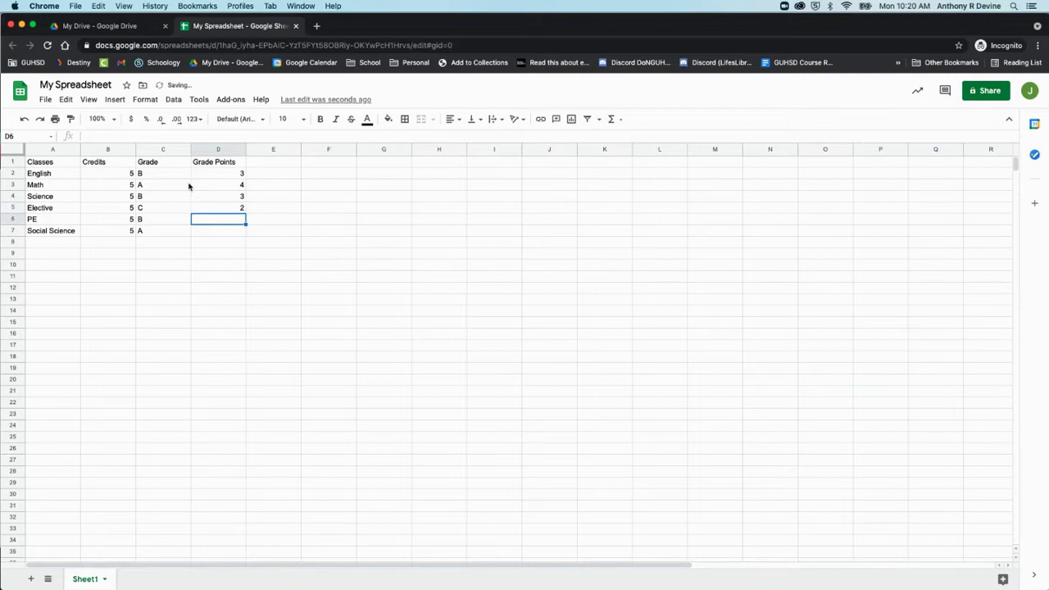
{"action": "type", "text": "3"}
{"action": "key", "text": "Return"}
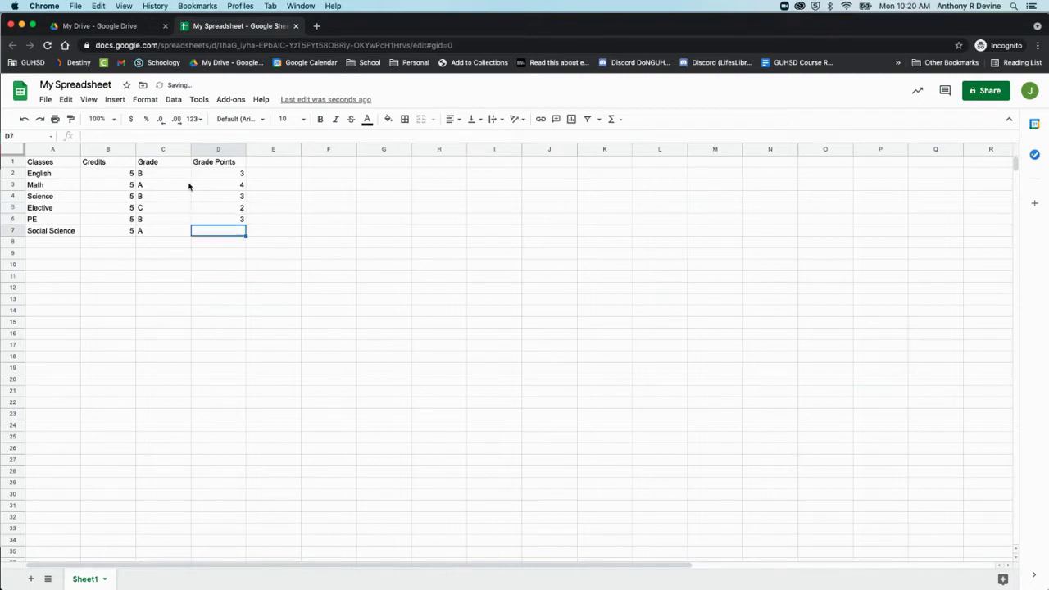
{"action": "type", "text": "4"}
{"action": "left_click", "coordinate": [249, 236]}
Add the column heading GPA in cell E1, beside Grade Points.
{"action": "left_click", "coordinate": [222, 170]}
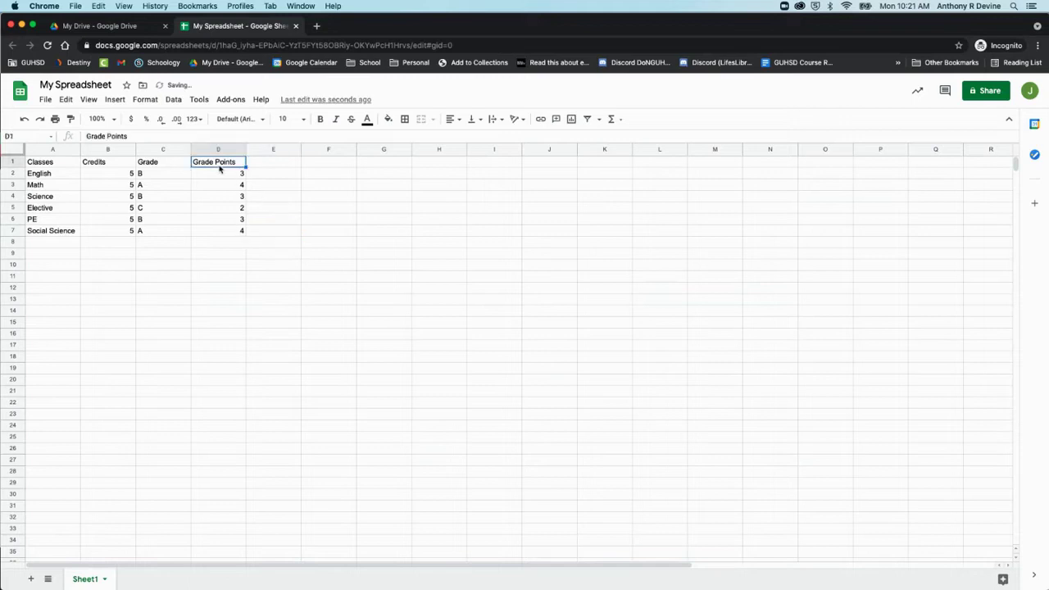
{"action": "left_click", "coordinate": [262, 166]}
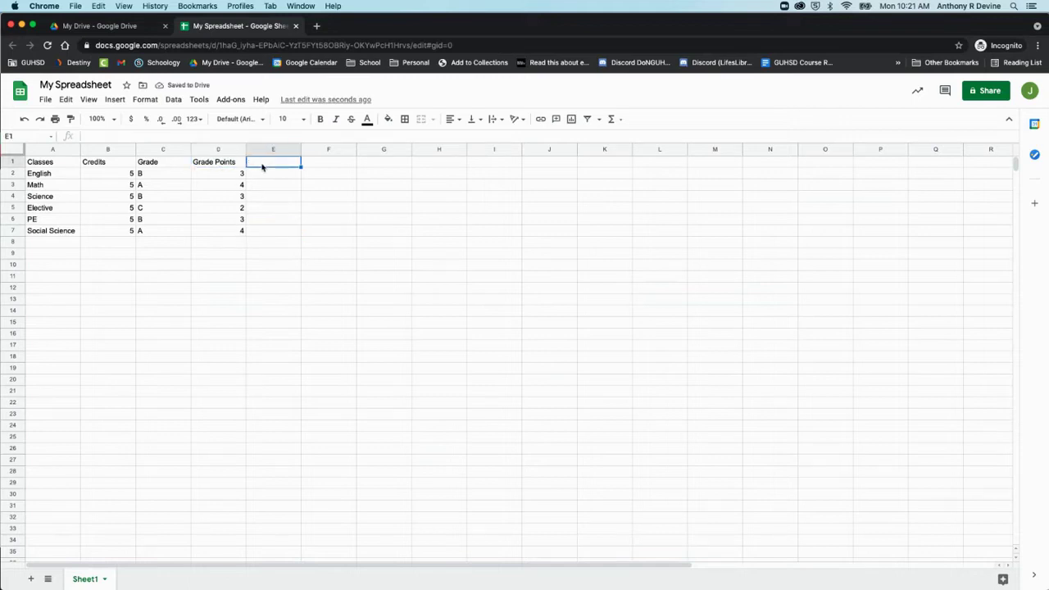
{"action": "type", "text": "Gra"}
{"action": "type", "text": "PA"}
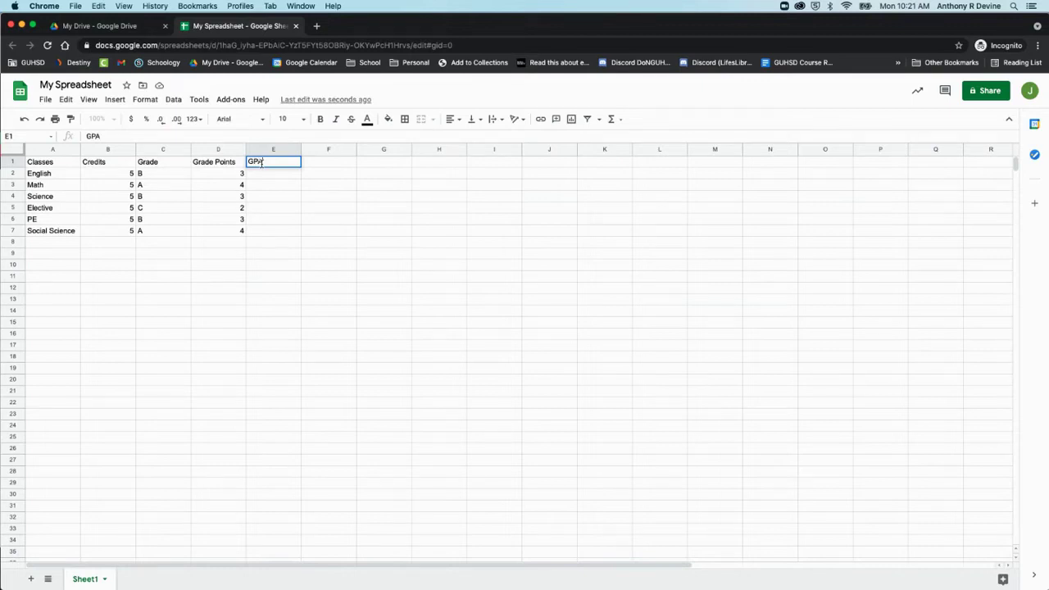
{"action": "left_click", "coordinate": [263, 194]}
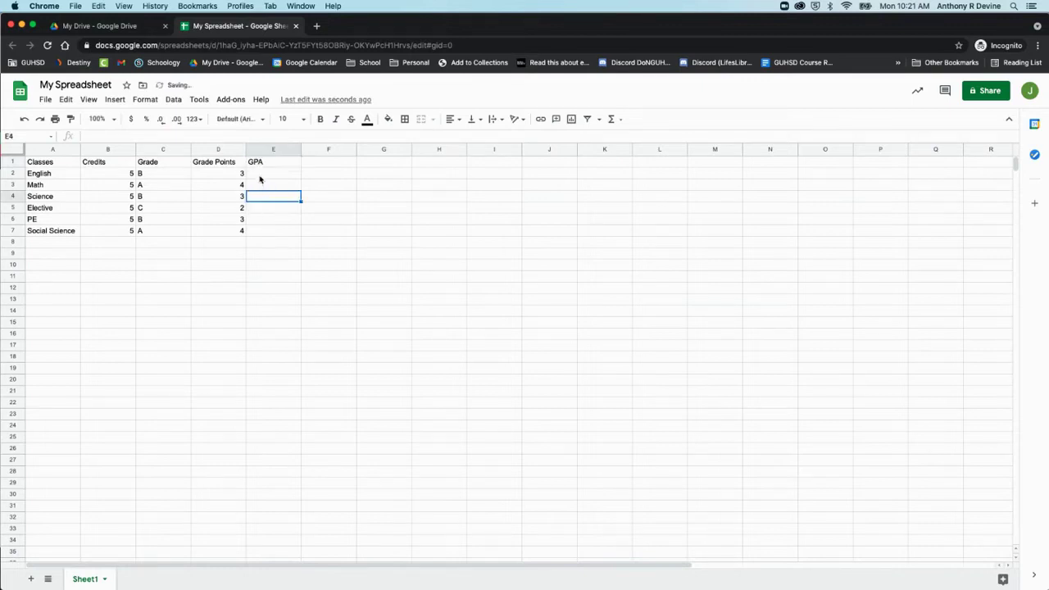
Enter an AVERAGE formula for the grade points D2:D7 in cell E2 and dismiss the suggested autofill.
{"action": "left_click", "coordinate": [260, 176]}
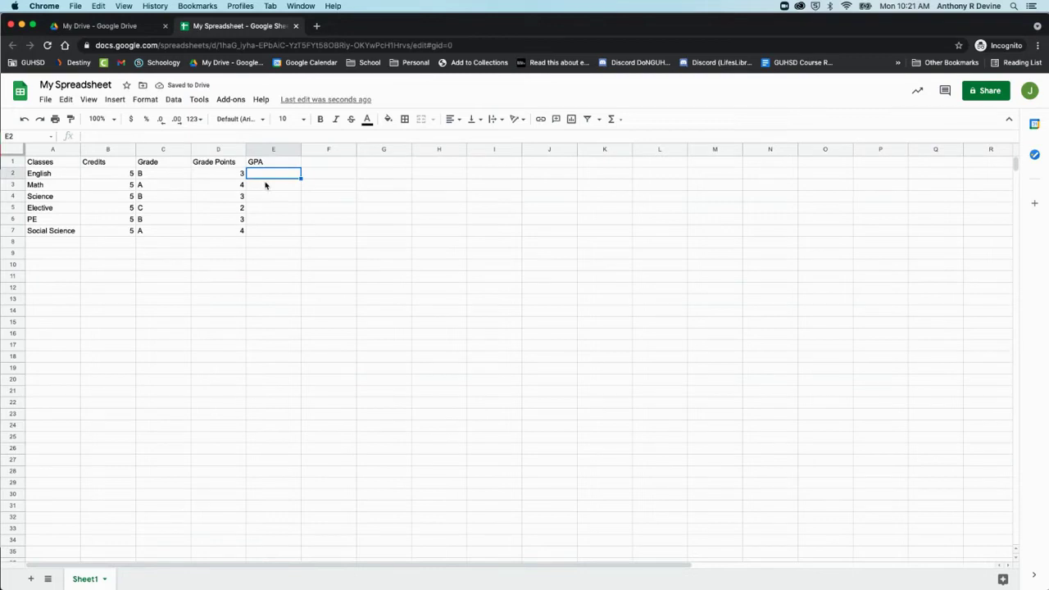
{"action": "type", "text": "="}
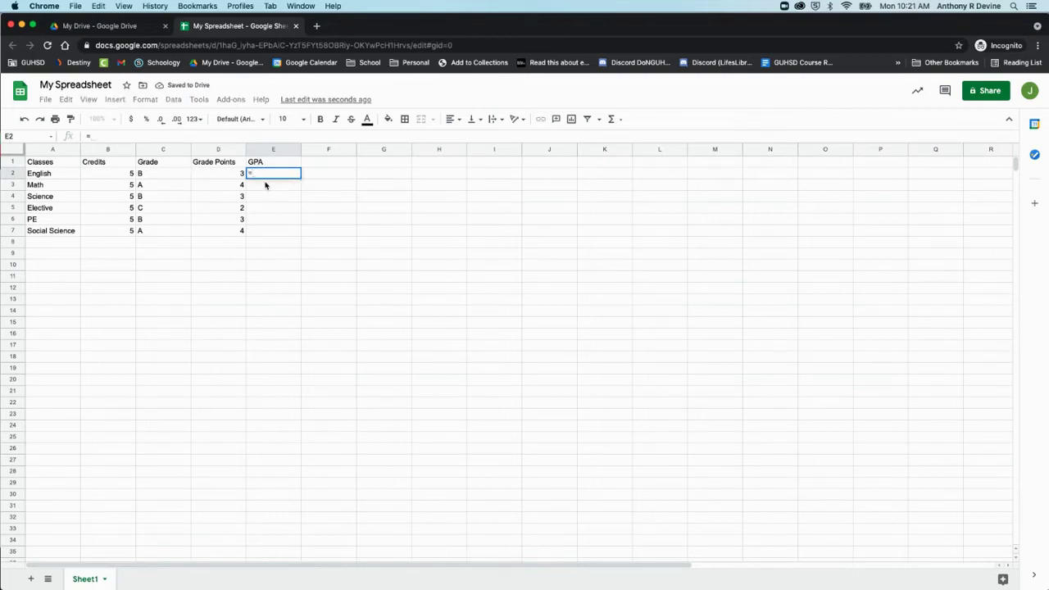
{"action": "type", "text": "average"}
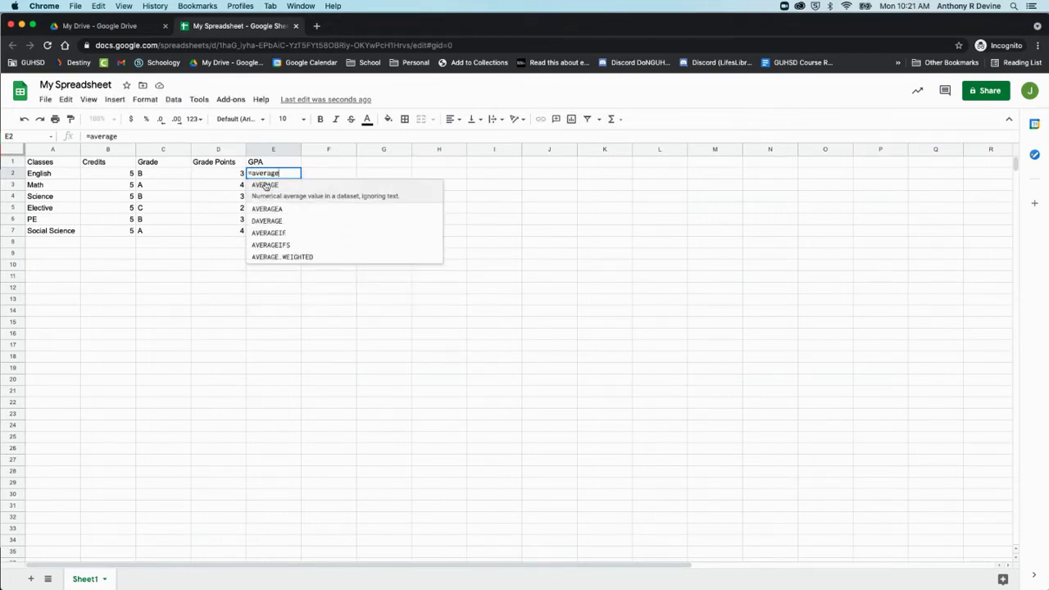
{"action": "left_click", "coordinate": [265, 186]}
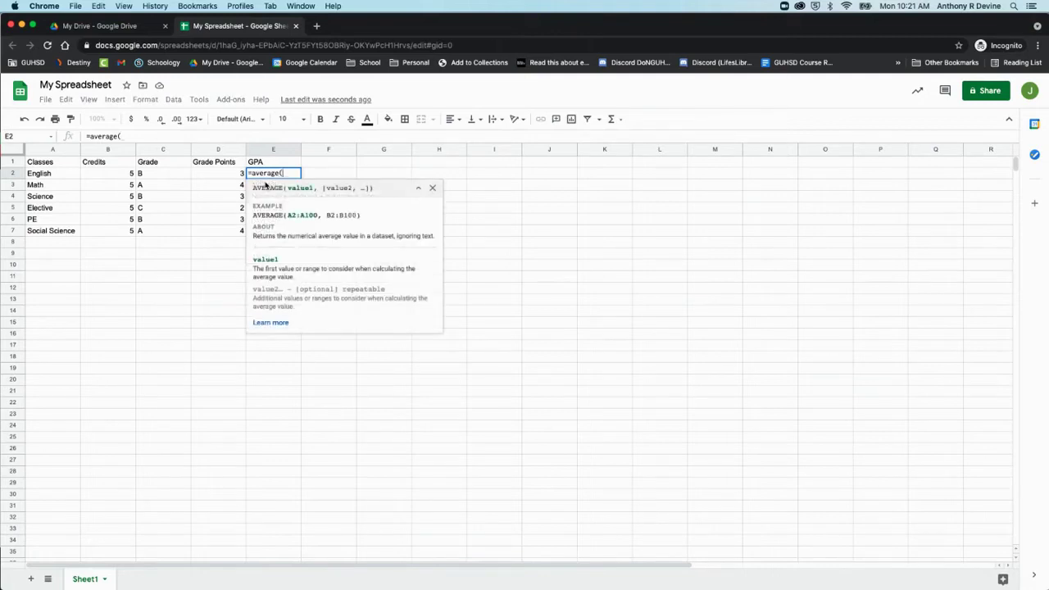
{"action": "left_click", "coordinate": [226, 179]}
{"action": "left_click_drag", "start_coordinate": [225, 179], "coordinate": [217, 234]}
{"action": "type", "text": ")"}
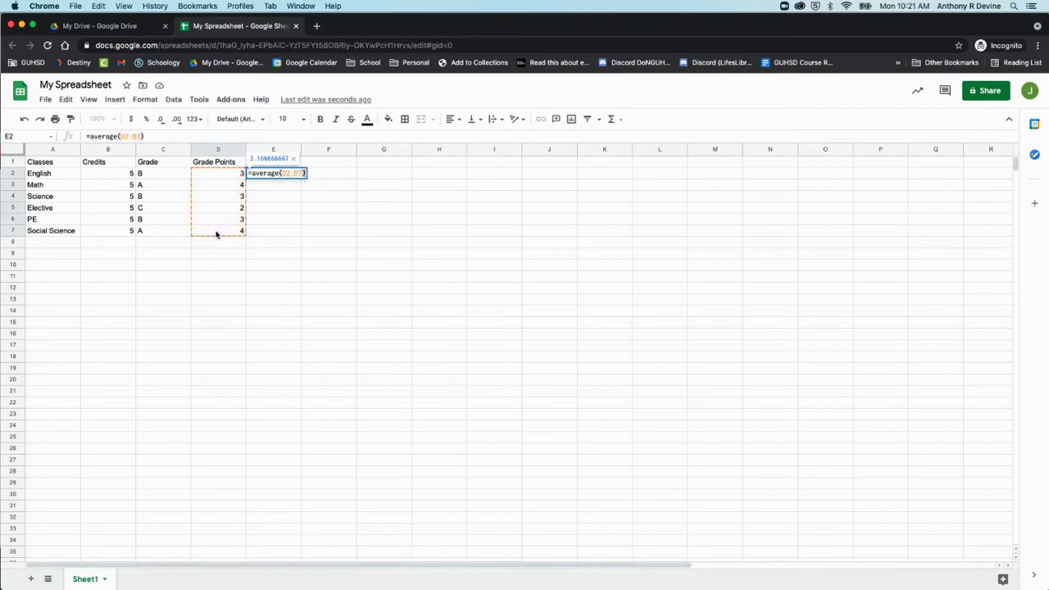
{"action": "key", "text": "Return"}
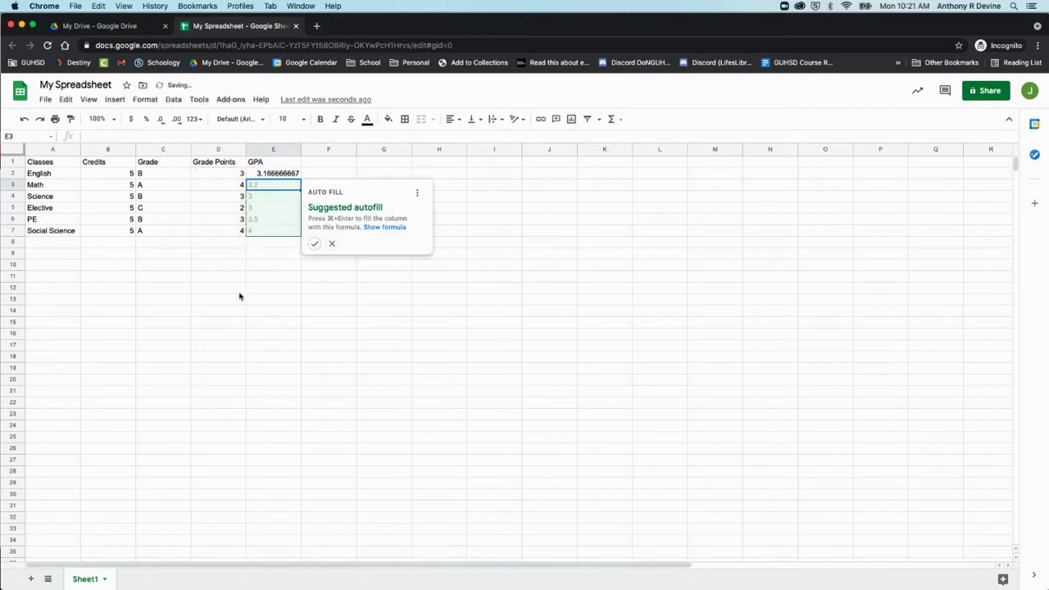
{"action": "left_click", "coordinate": [332, 244]}
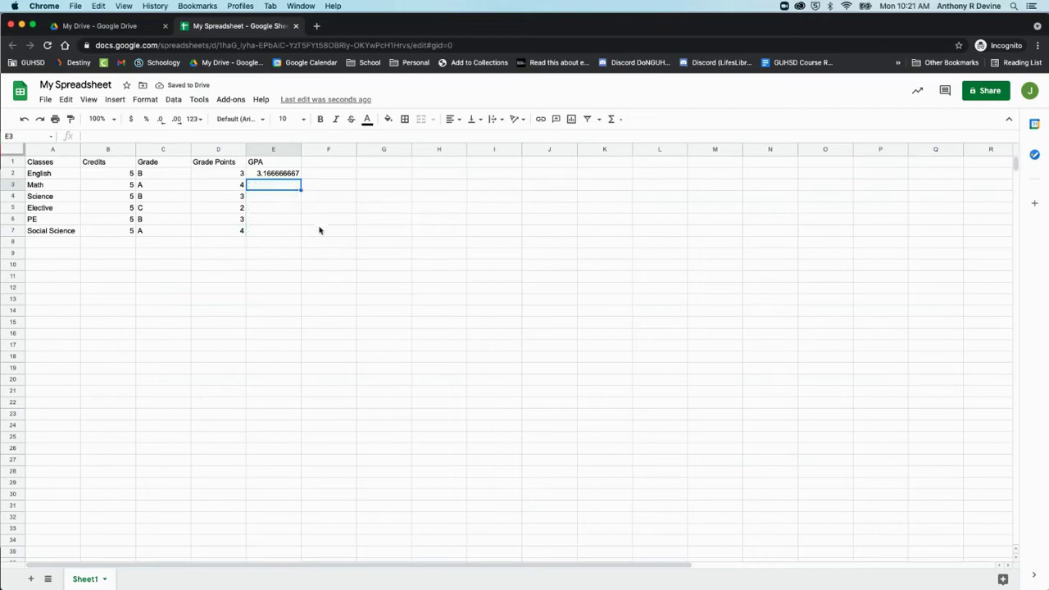
{"action": "left_click", "coordinate": [316, 220]}
{"action": "left_click", "coordinate": [232, 174]}
{"action": "left_click", "coordinate": [255, 240]}
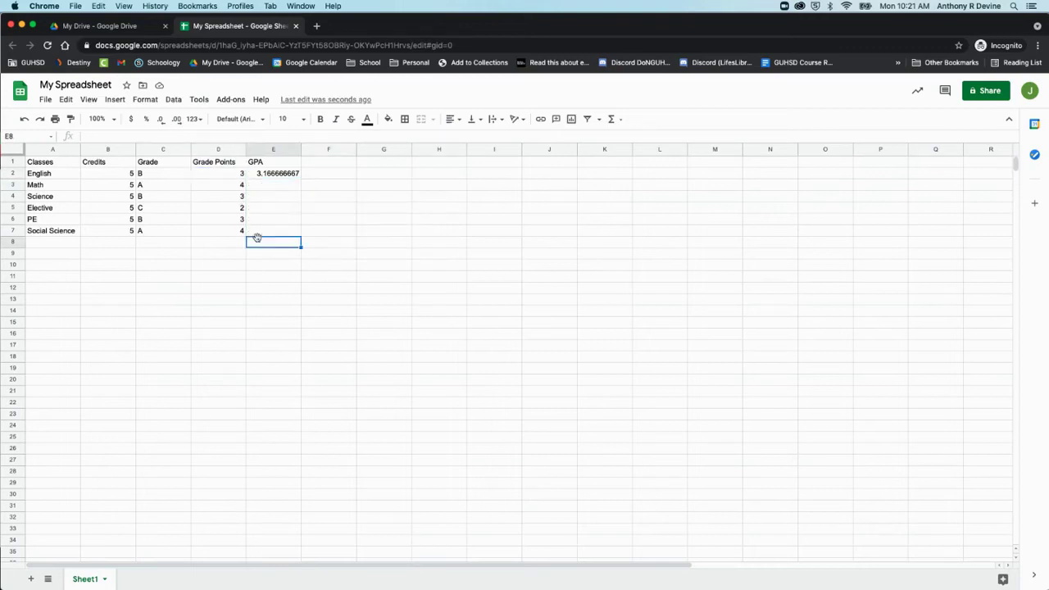
{"action": "left_click", "coordinate": [273, 174]}
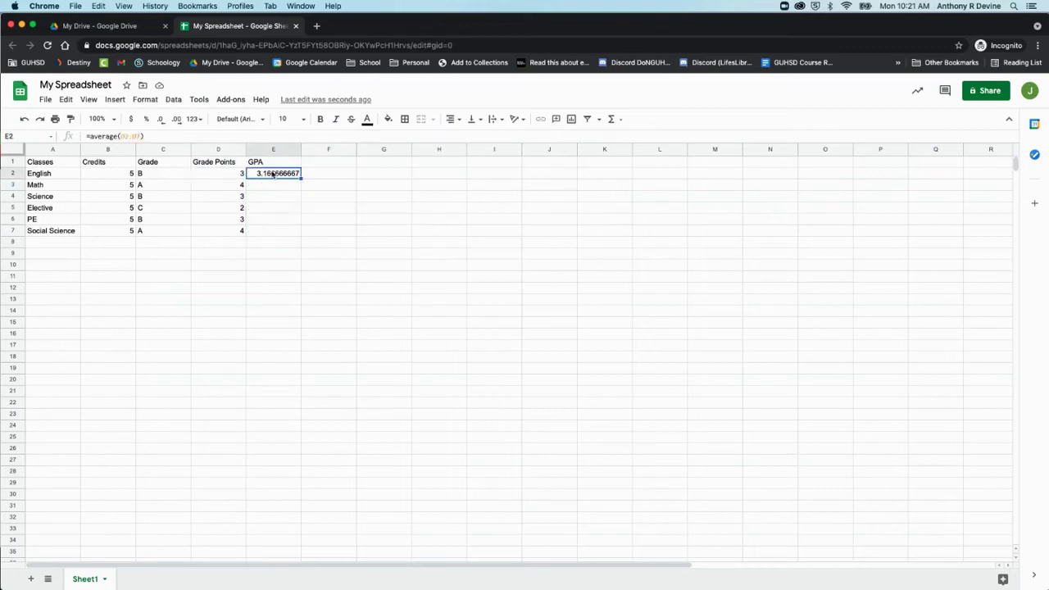
{"action": "left_click", "coordinate": [189, 257]}
{"action": "left_click", "coordinate": [283, 176]}
{"action": "left_click", "coordinate": [229, 236]}
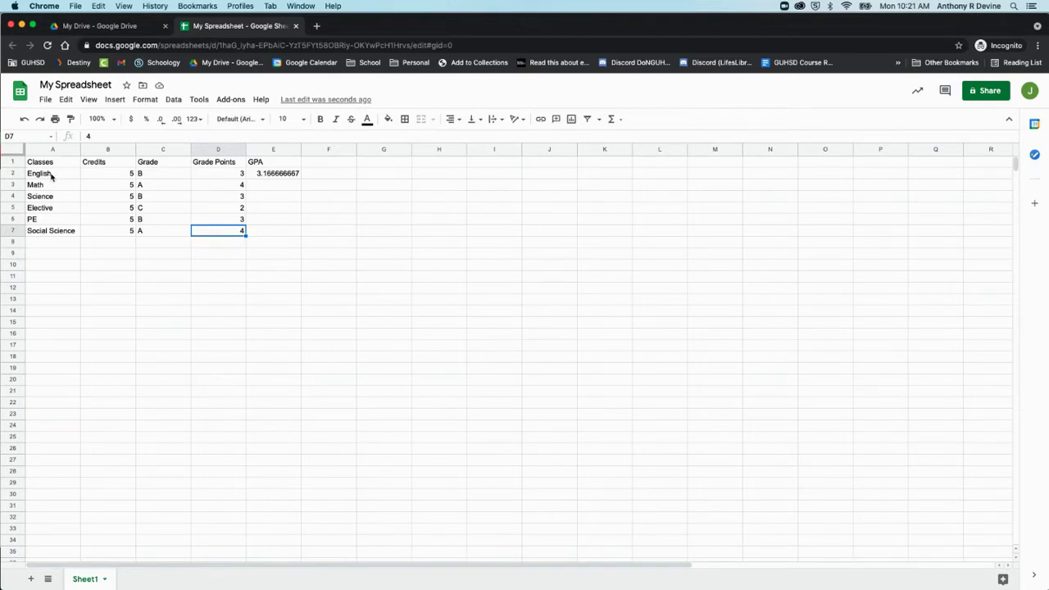
Insert a chart from the range A1:D7, change its type to an area chart and close the chart editor.
{"action": "left_click_drag", "start_coordinate": [49, 162], "coordinate": [218, 236]}
{"action": "left_click", "coordinate": [108, 100]}
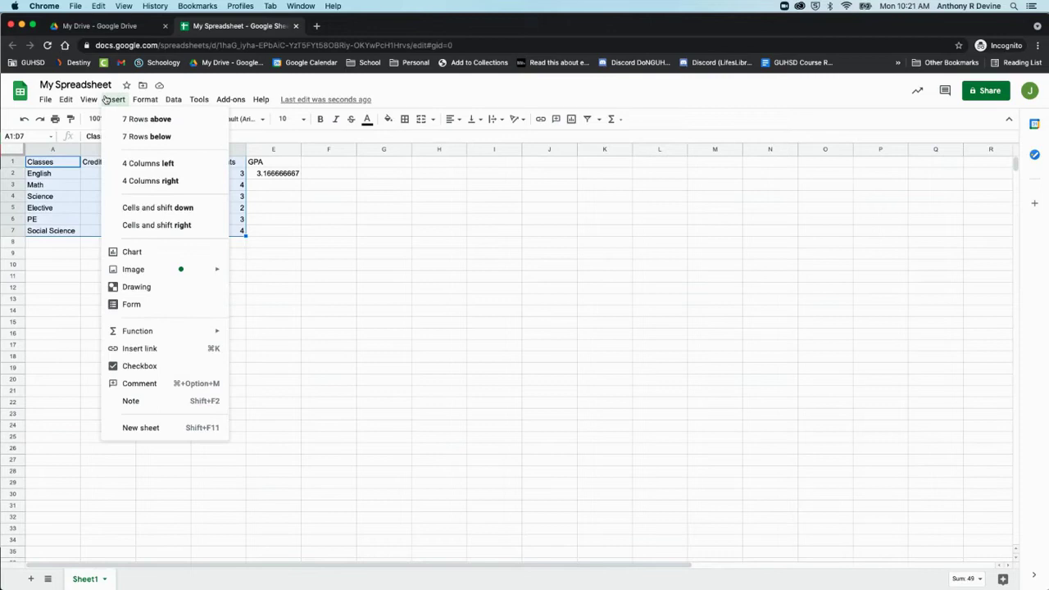
{"action": "left_click", "coordinate": [137, 253]}
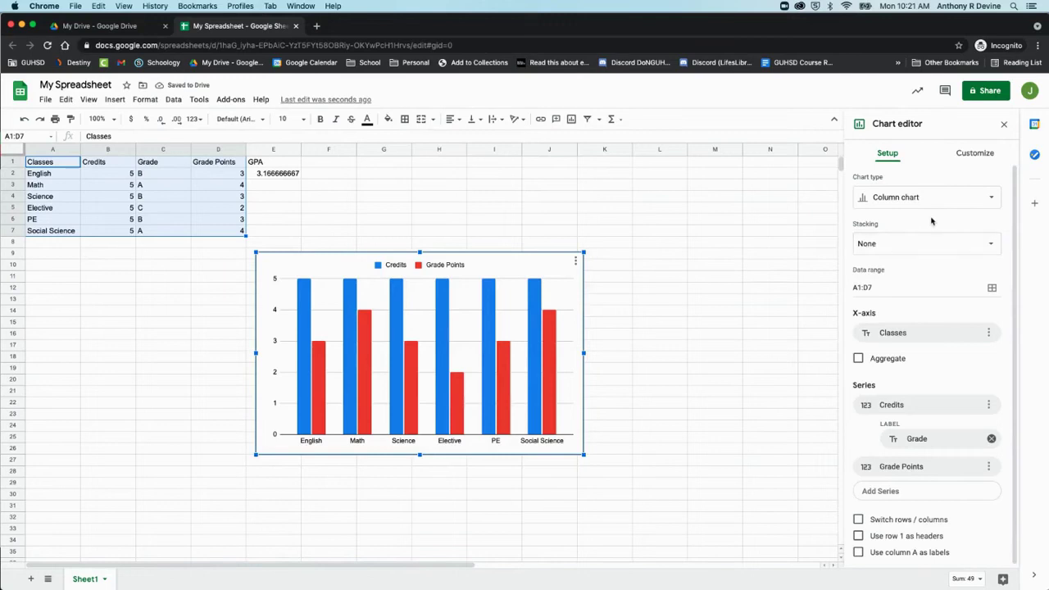
{"action": "left_click", "coordinate": [896, 202]}
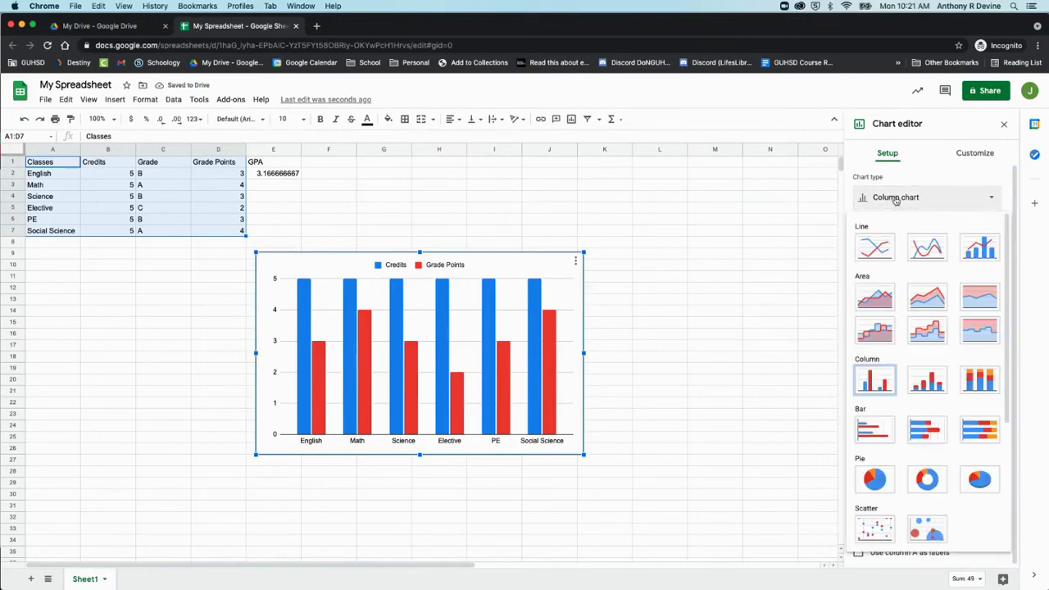
{"action": "left_click", "coordinate": [876, 300]}
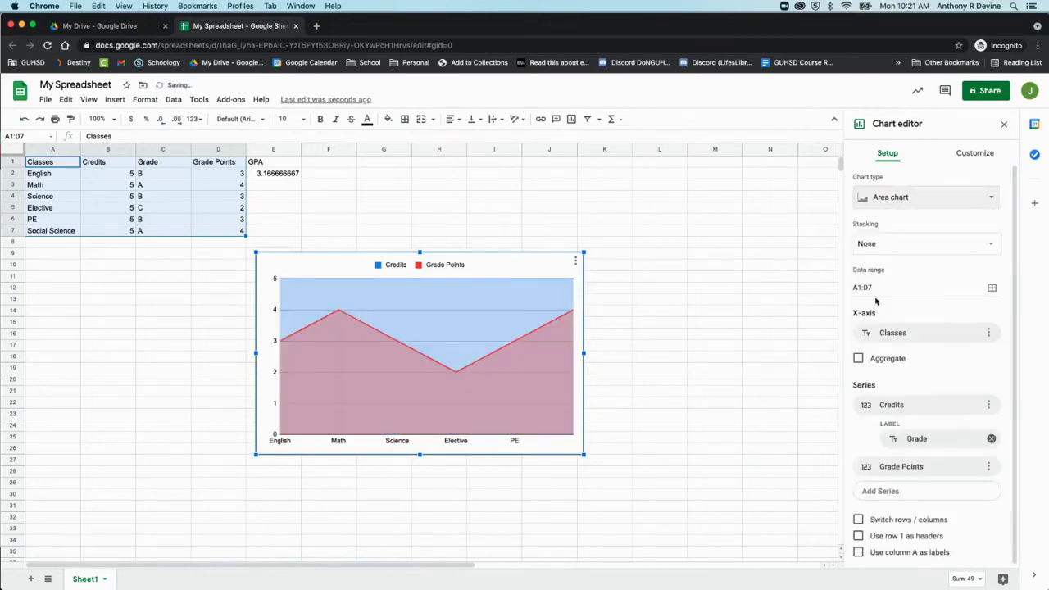
{"action": "left_click", "coordinate": [888, 246]}
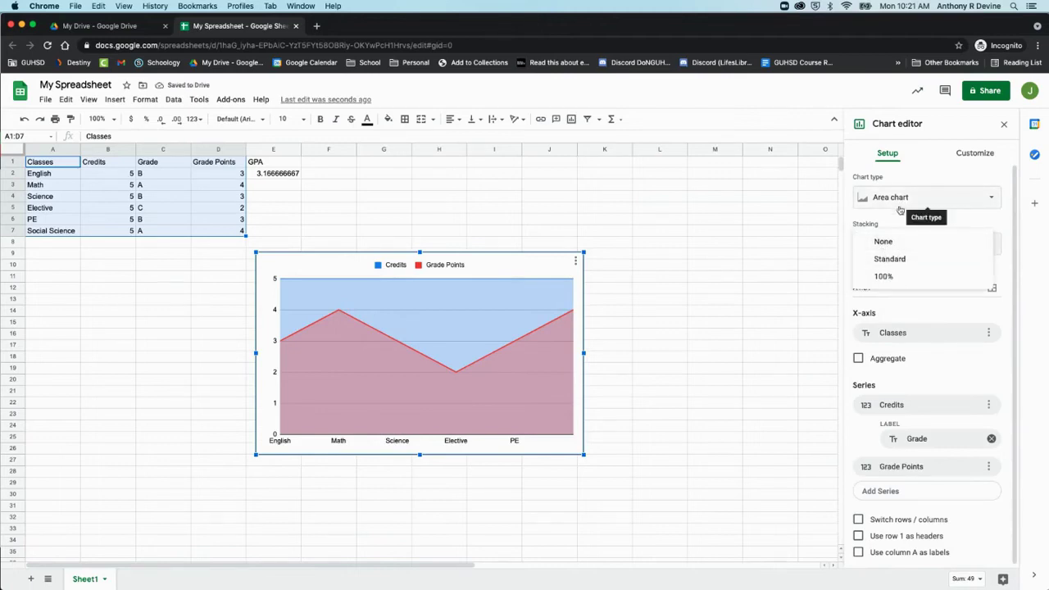
{"action": "left_click", "coordinate": [1005, 125]}
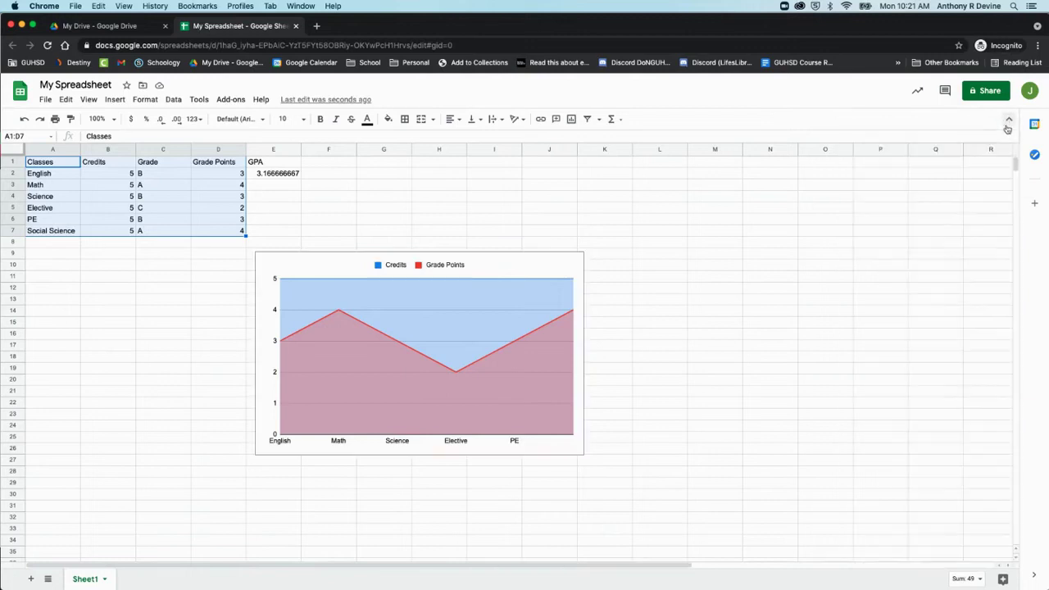
Delete the area chart of credits and grade points.
{"action": "left_click", "coordinate": [339, 336]}
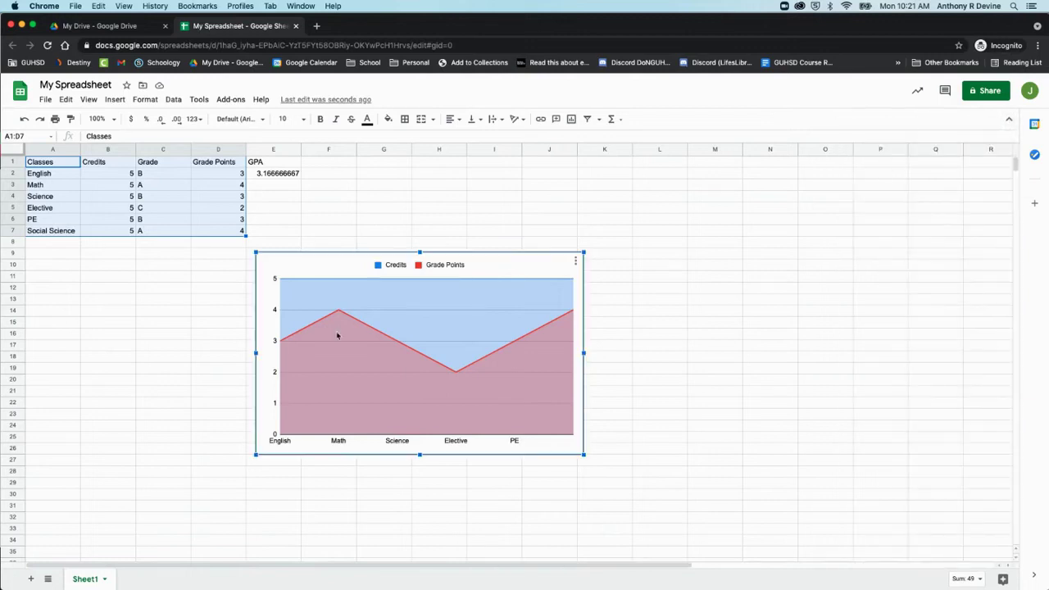
{"action": "left_click", "coordinate": [576, 261]}
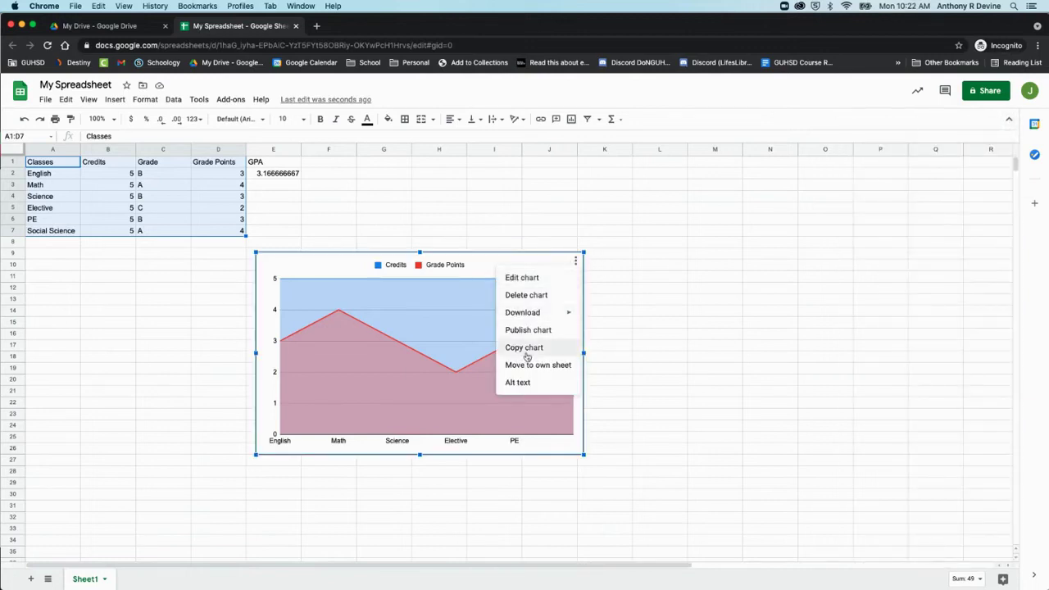
{"action": "left_click", "coordinate": [527, 296]}
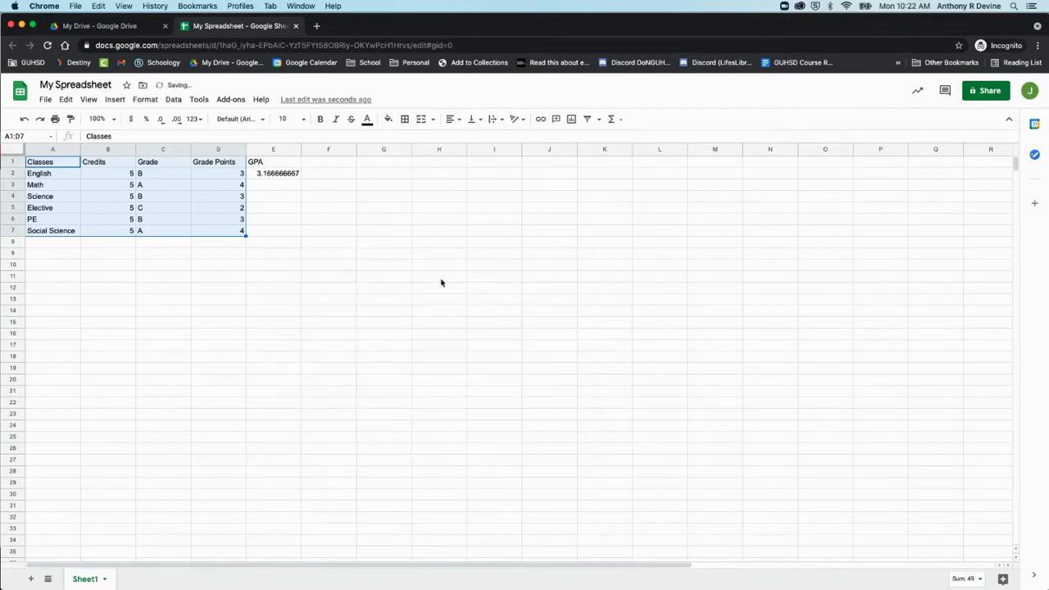
Move the Grade Points column between the Classes and Credits columns.
{"action": "left_click", "coordinate": [326, 264]}
{"action": "left_click", "coordinate": [147, 245]}
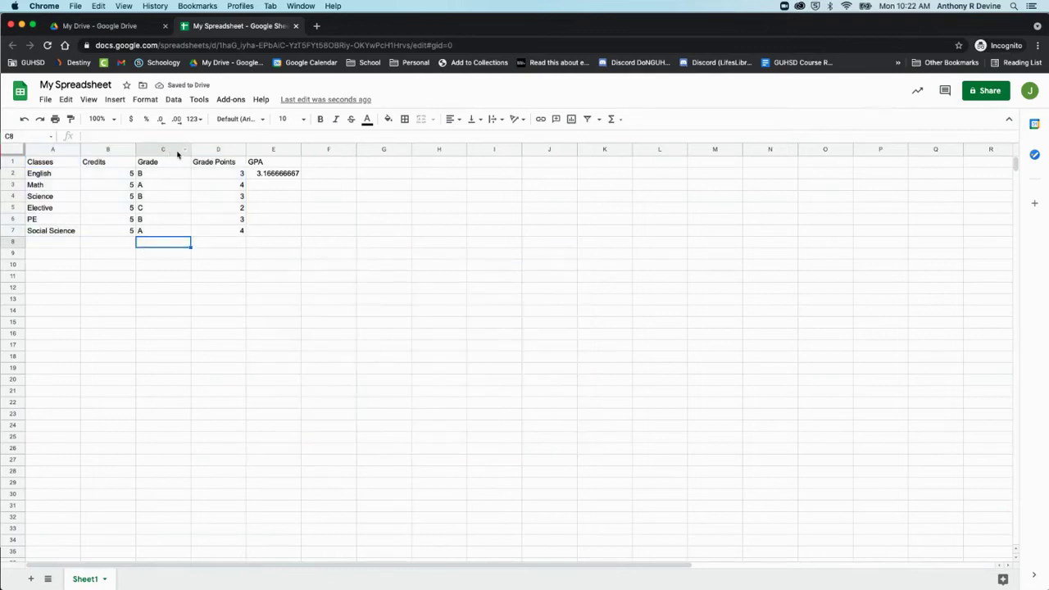
{"action": "left_click", "coordinate": [208, 151]}
{"action": "left_click_drag", "start_coordinate": [208, 151], "coordinate": [110, 240]}
Insert a chart from the classes and grade points in A1:B7.
{"action": "left_click", "coordinate": [97, 185]}
{"action": "left_click", "coordinate": [70, 162]}
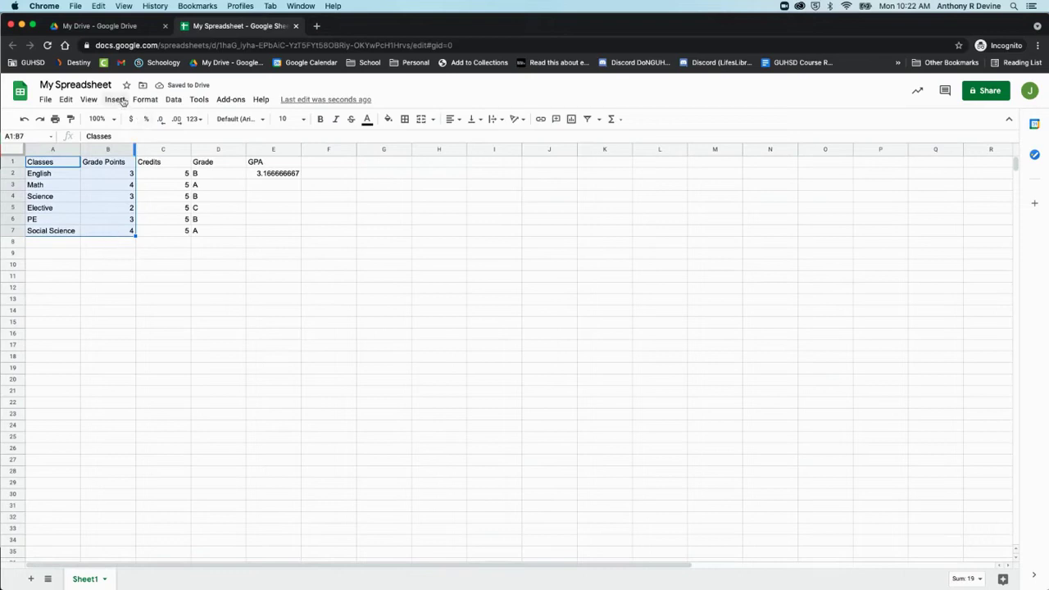
{"action": "left_click", "coordinate": [115, 99]}
{"action": "left_click", "coordinate": [132, 253]}
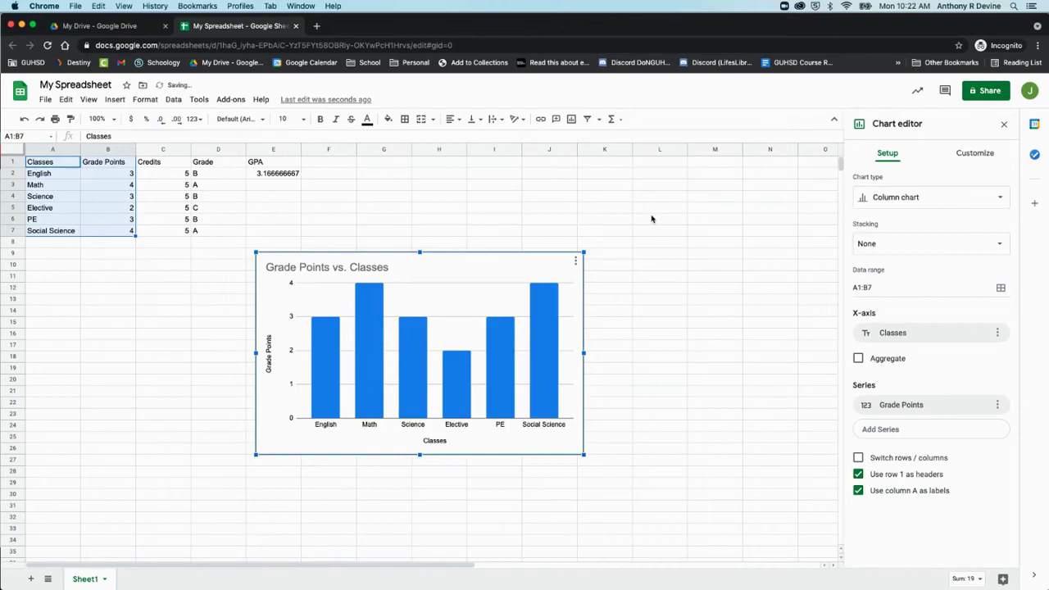
Change the Grade Points vs. Classes chart to a bar chart and move it up and right, clear of the table.
{"action": "left_click", "coordinate": [898, 198]}
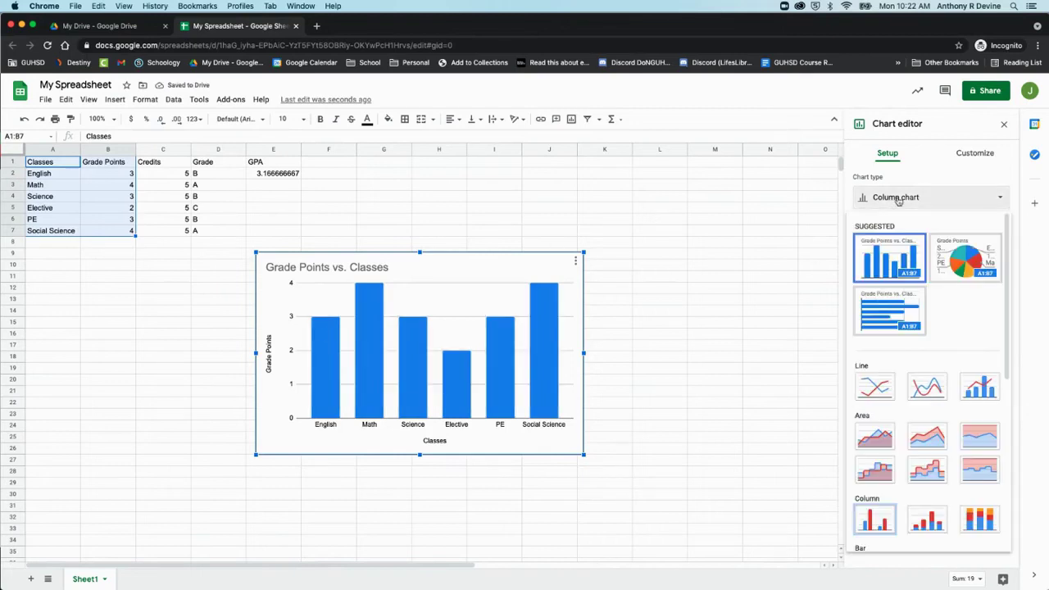
{"action": "left_click", "coordinate": [888, 307]}
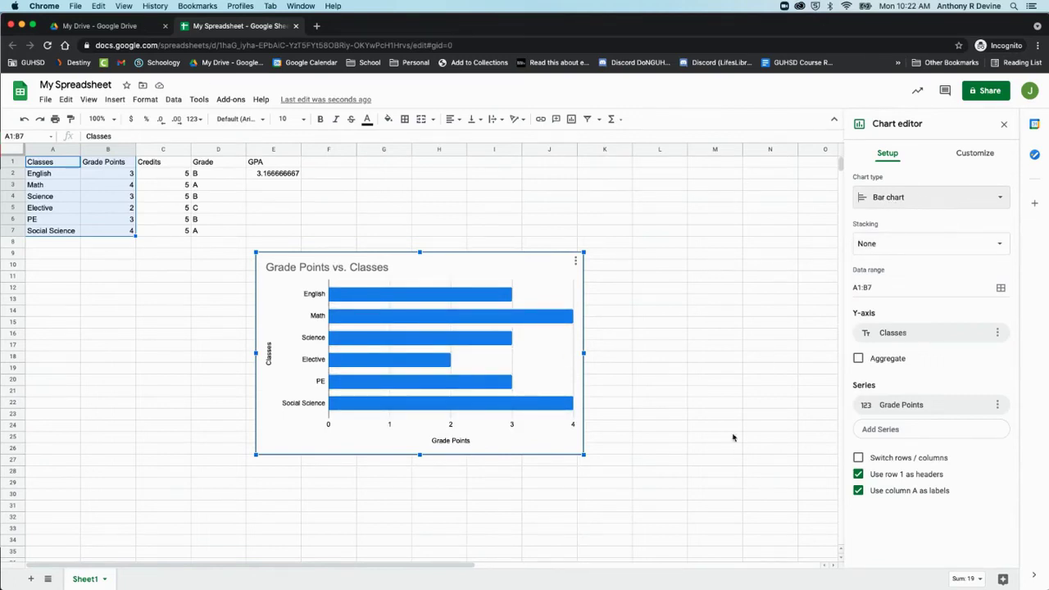
{"action": "left_click", "coordinate": [734, 437]}
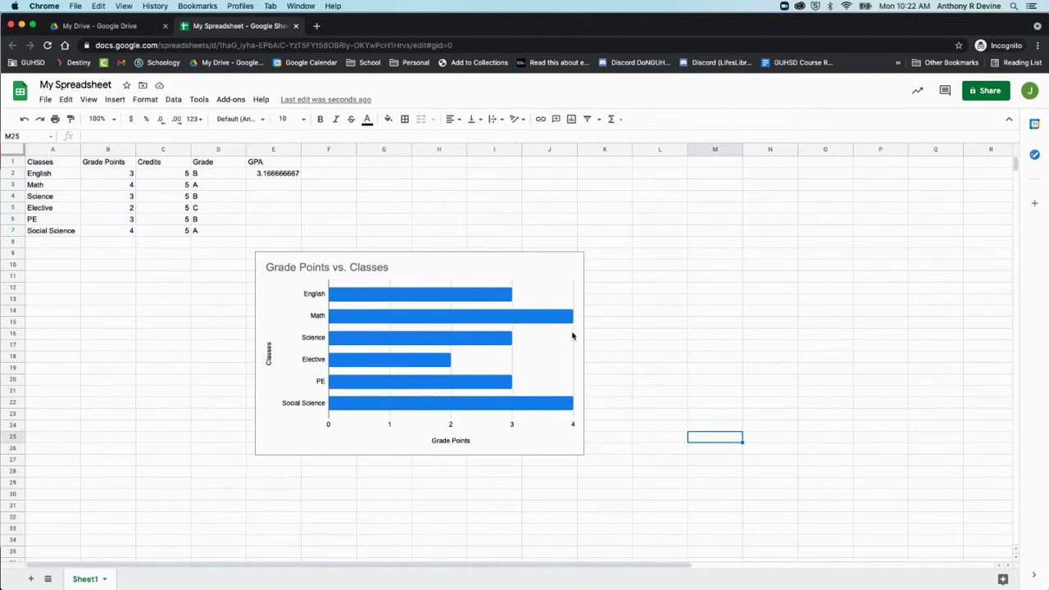
{"action": "left_click_drag", "start_coordinate": [538, 295], "coordinate": [731, 230]}
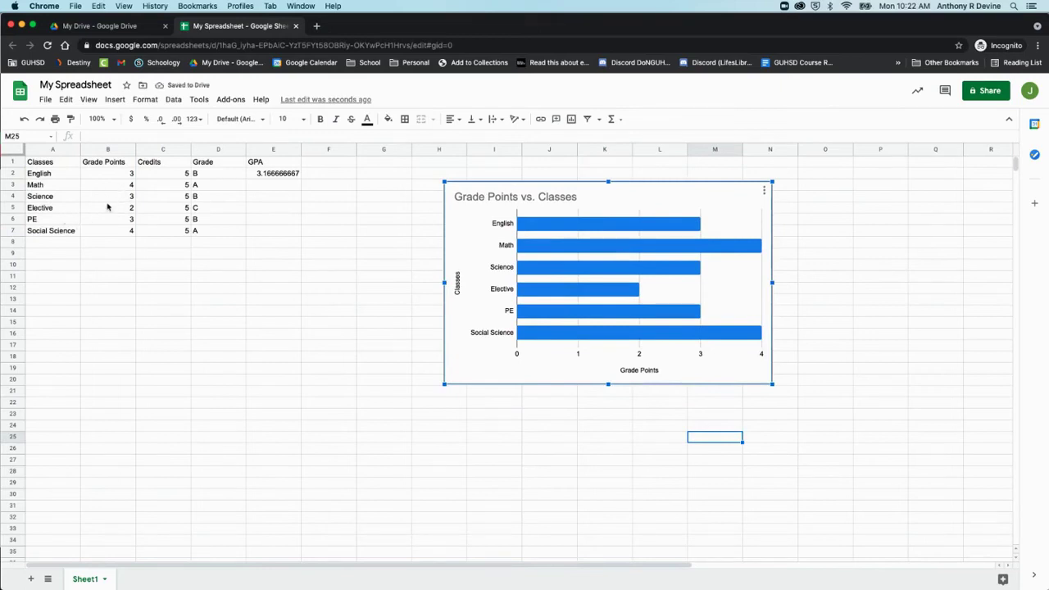
Change the Elective grade to A in D5 and its grade points to 4 in B5.
{"action": "left_click", "coordinate": [110, 212]}
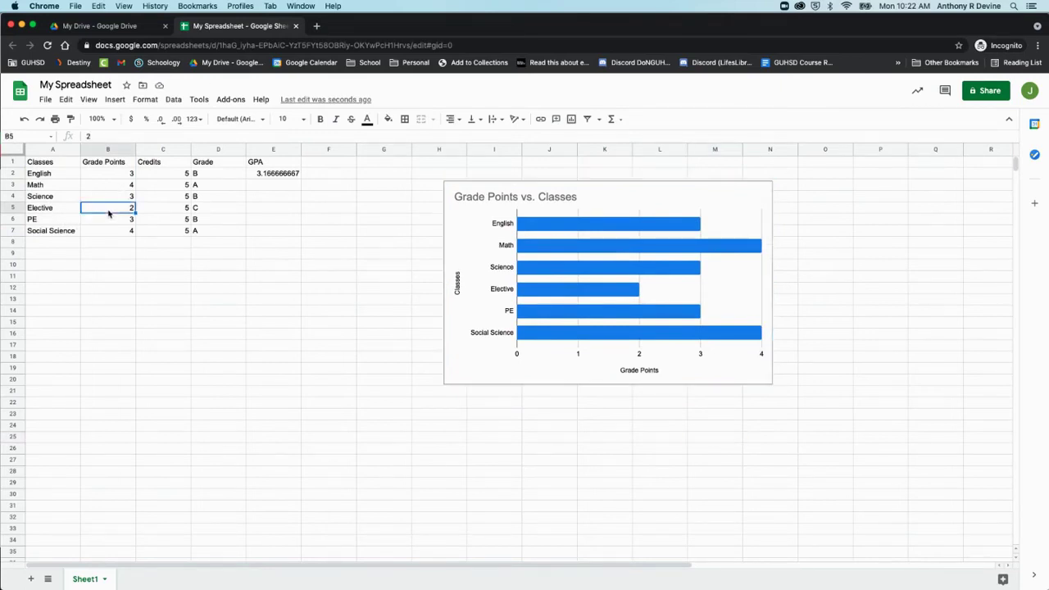
{"action": "left_click", "coordinate": [207, 211]}
{"action": "type", "text": "A"}
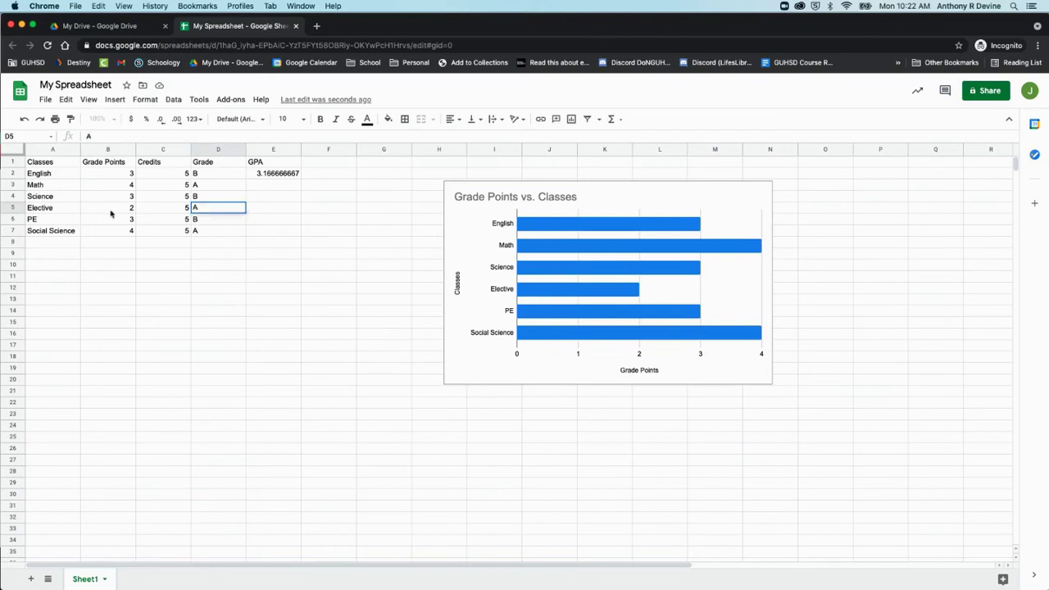
{"action": "left_click", "coordinate": [118, 212]}
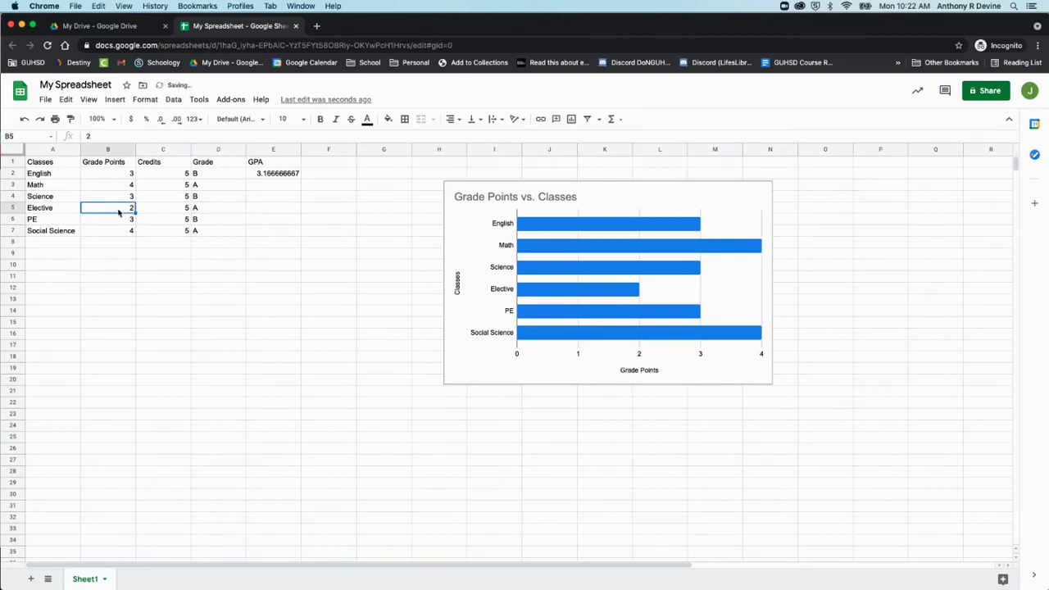
{"action": "type", "text": "4"}
{"action": "left_click", "coordinate": [211, 274]}
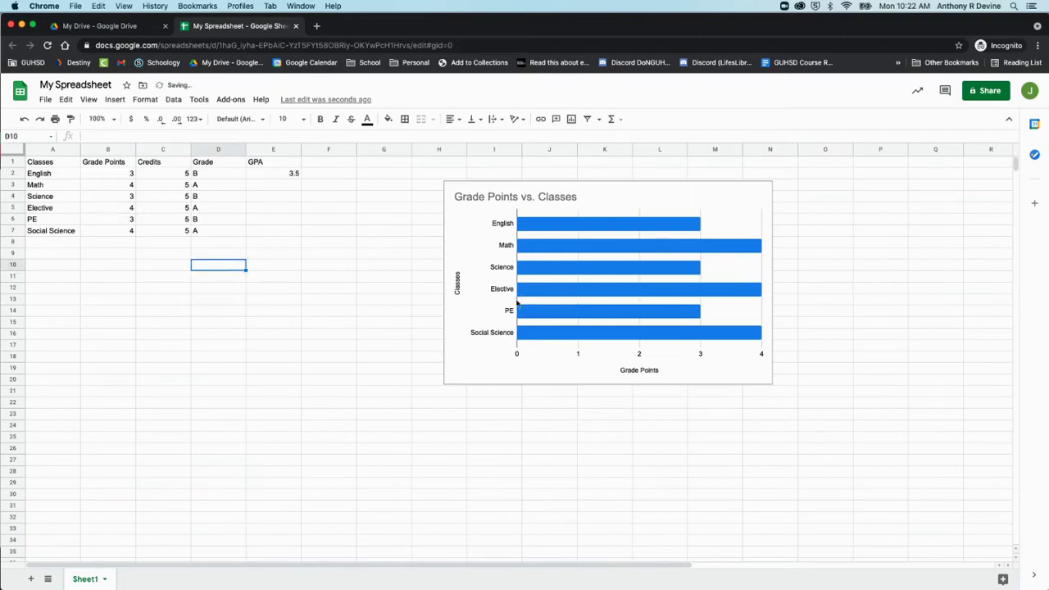
{"action": "left_click", "coordinate": [385, 310]}
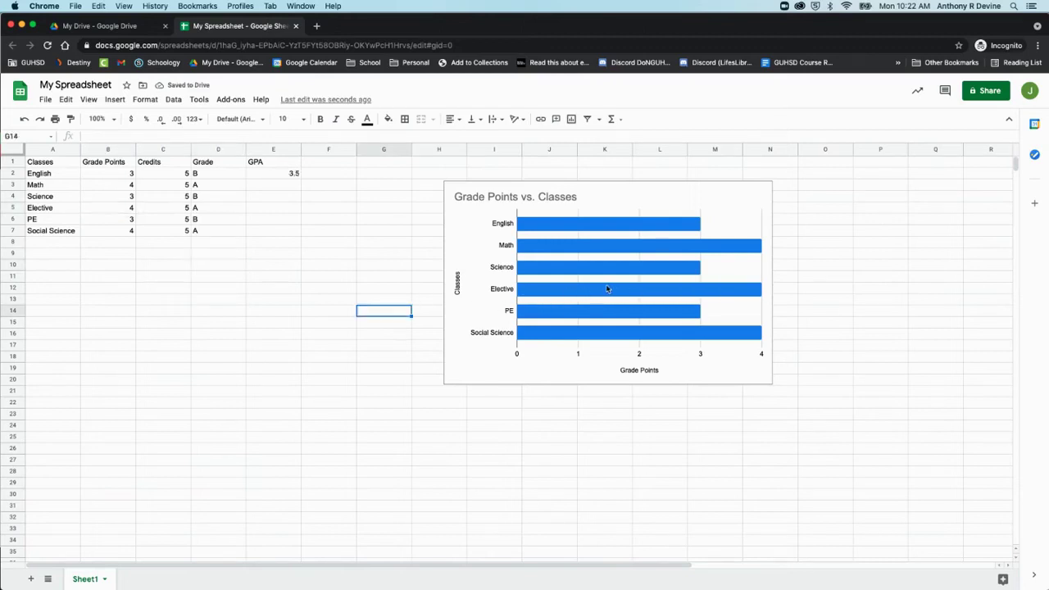
{"action": "left_click", "coordinate": [686, 277]}
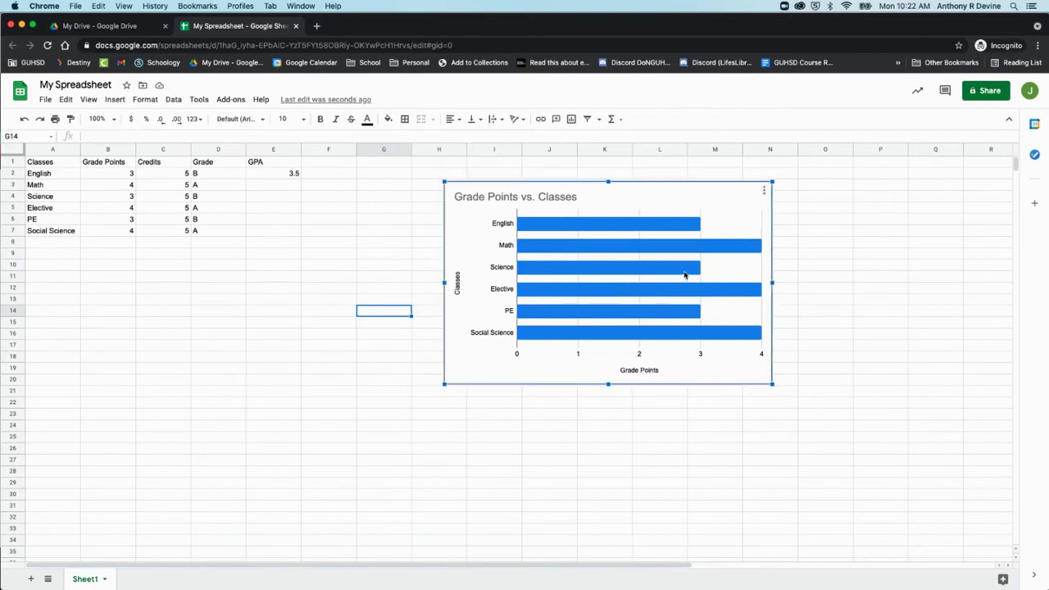
{"action": "left_click", "coordinate": [764, 191]}
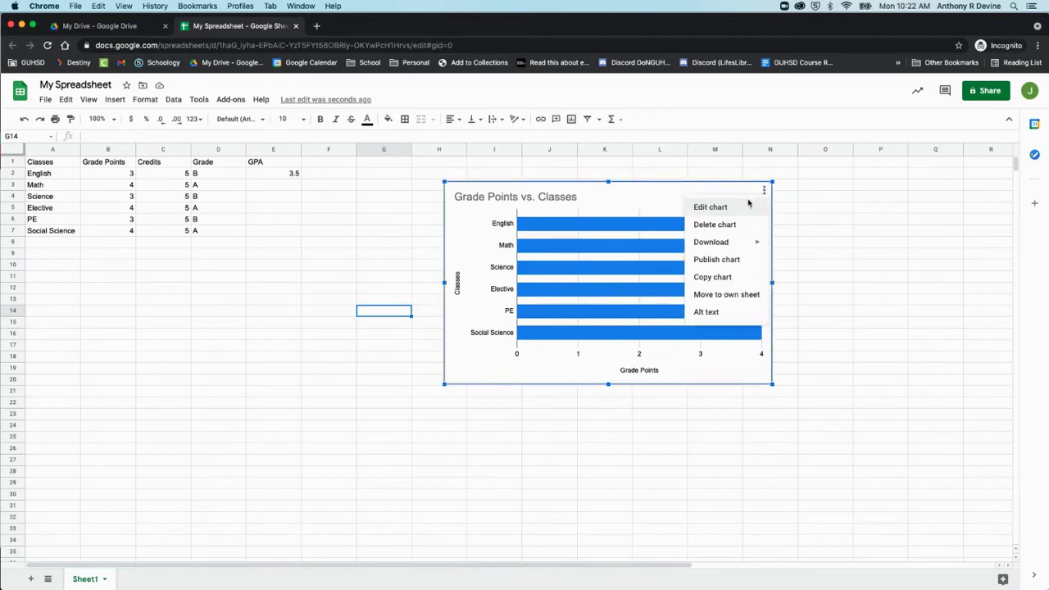
{"action": "mouse_move", "coordinate": [714, 246]}
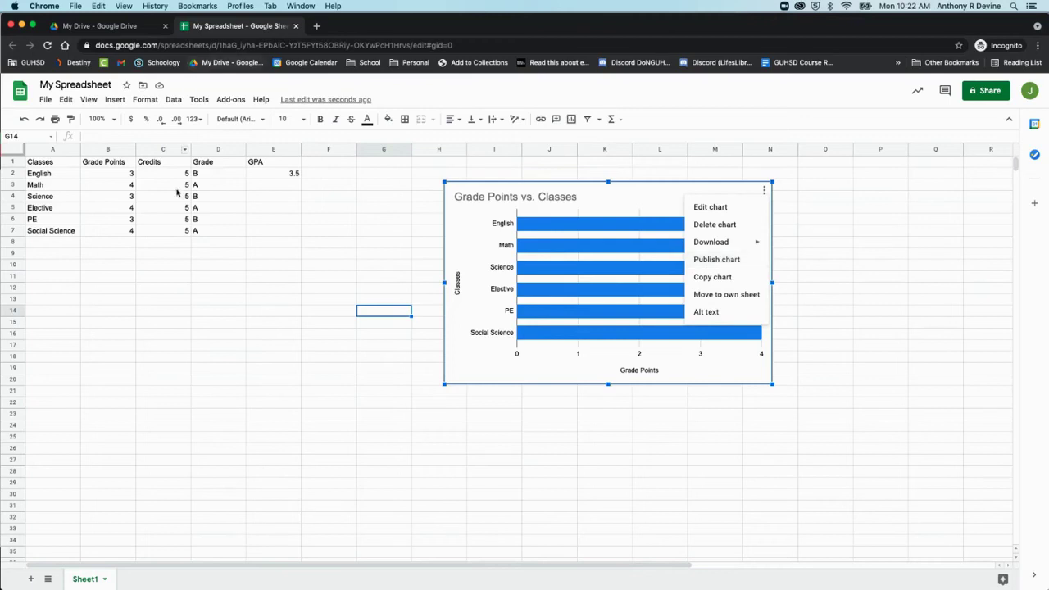
{"action": "left_click", "coordinate": [154, 222]}
{"action": "left_click", "coordinate": [211, 311]}
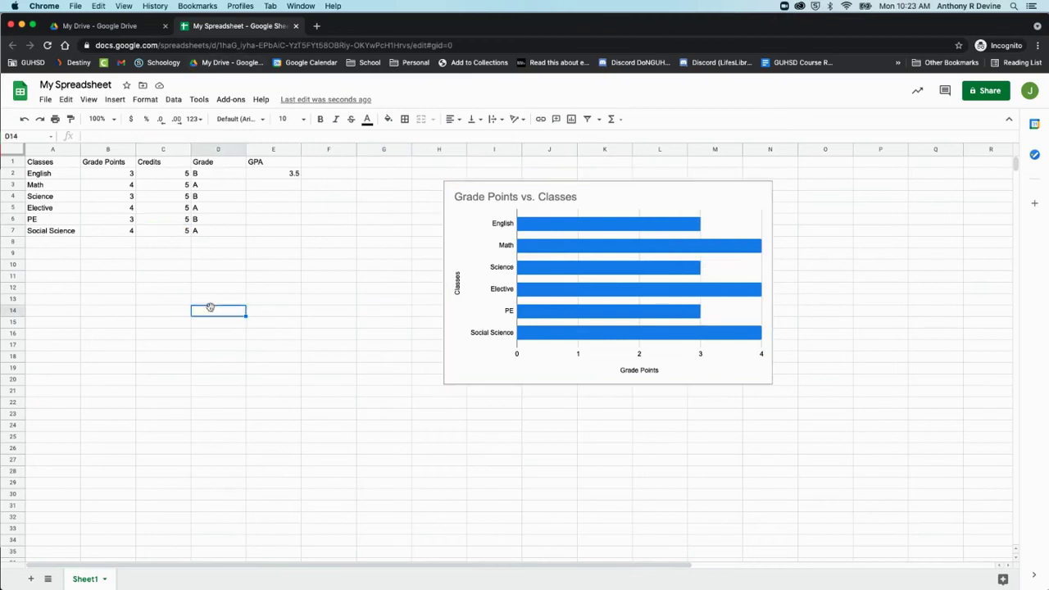
Move the Grade Points vs. Classes chart directly below the table, starting at about row 10.
{"action": "left_click", "coordinate": [600, 313]}
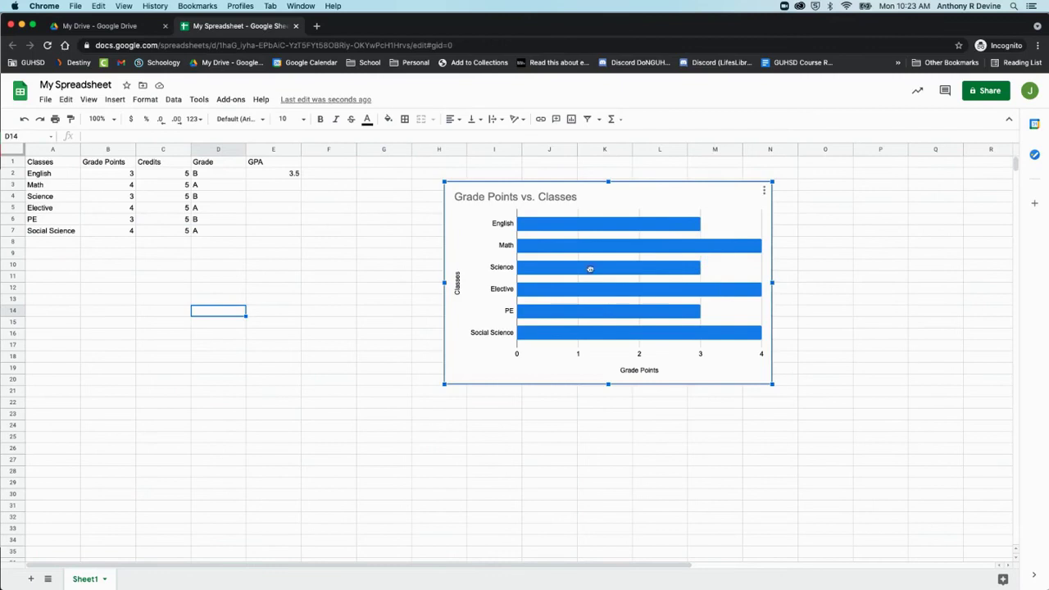
{"action": "left_click_drag", "start_coordinate": [589, 270], "coordinate": [195, 347]}
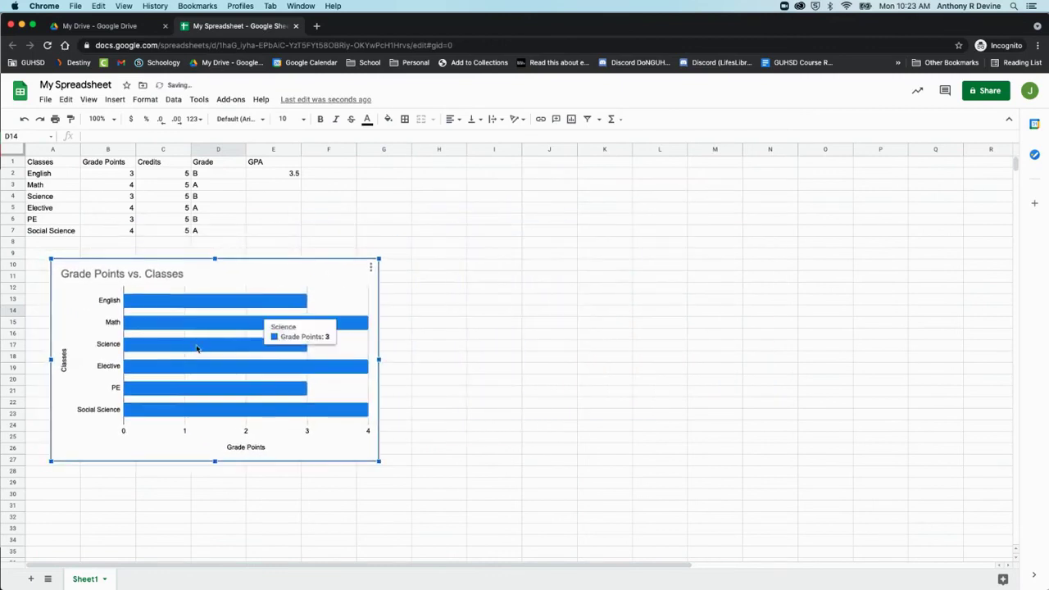
{"action": "left_click", "coordinate": [464, 427]}
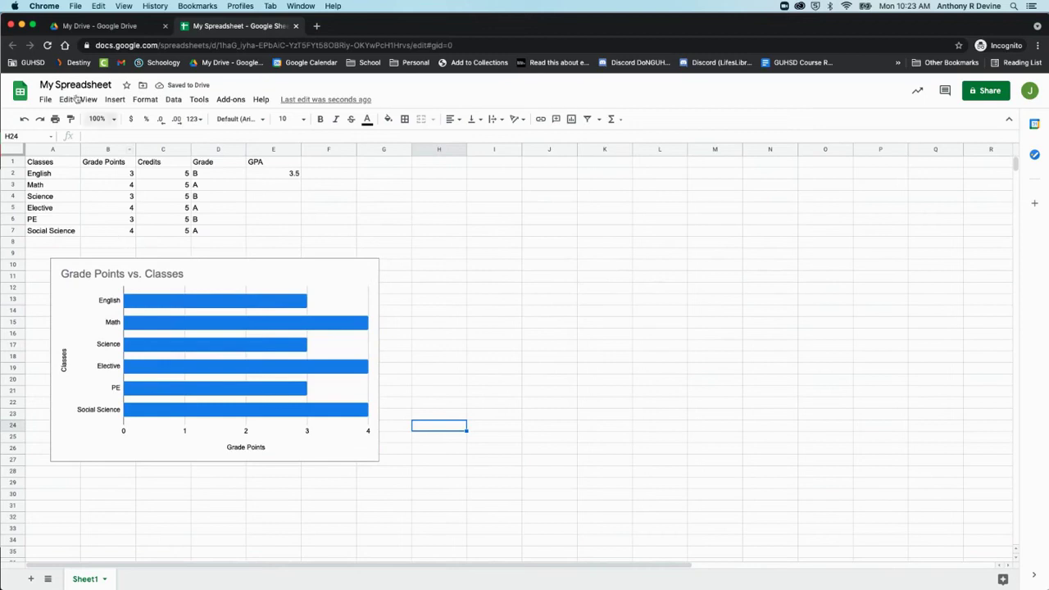
{"action": "left_click", "coordinate": [320, 222]}
{"action": "left_click", "coordinate": [834, 282]}
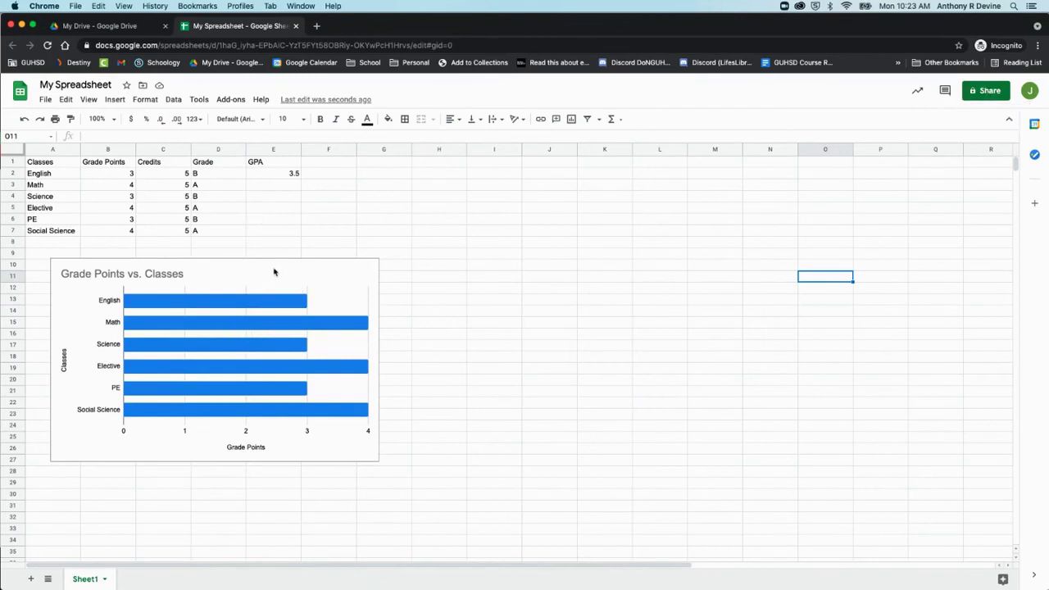
{"action": "left_click", "coordinate": [232, 210]}
{"action": "left_click", "coordinate": [297, 220]}
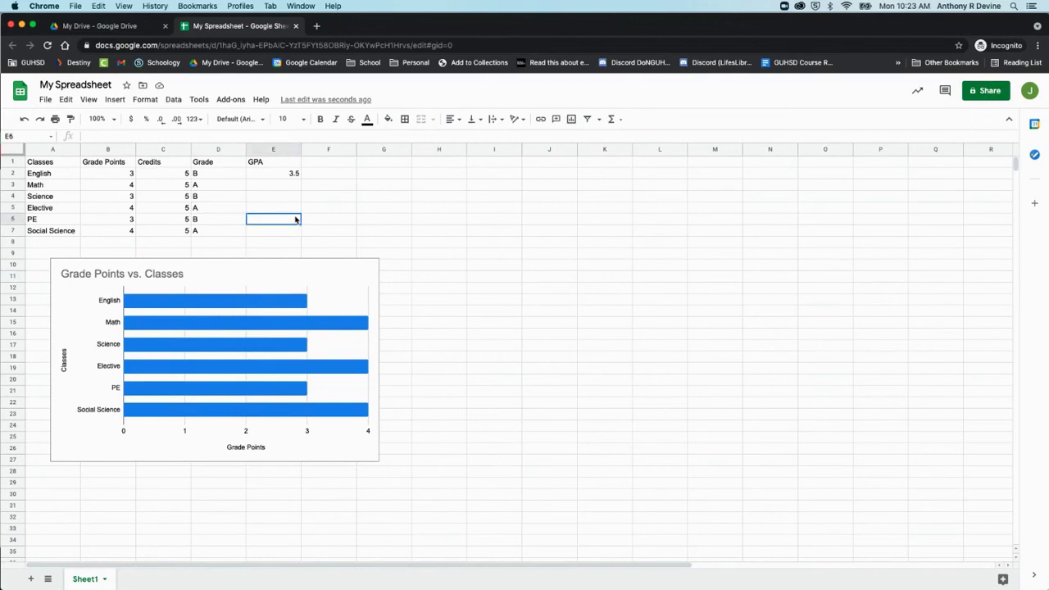
{"action": "left_click", "coordinate": [116, 199]}
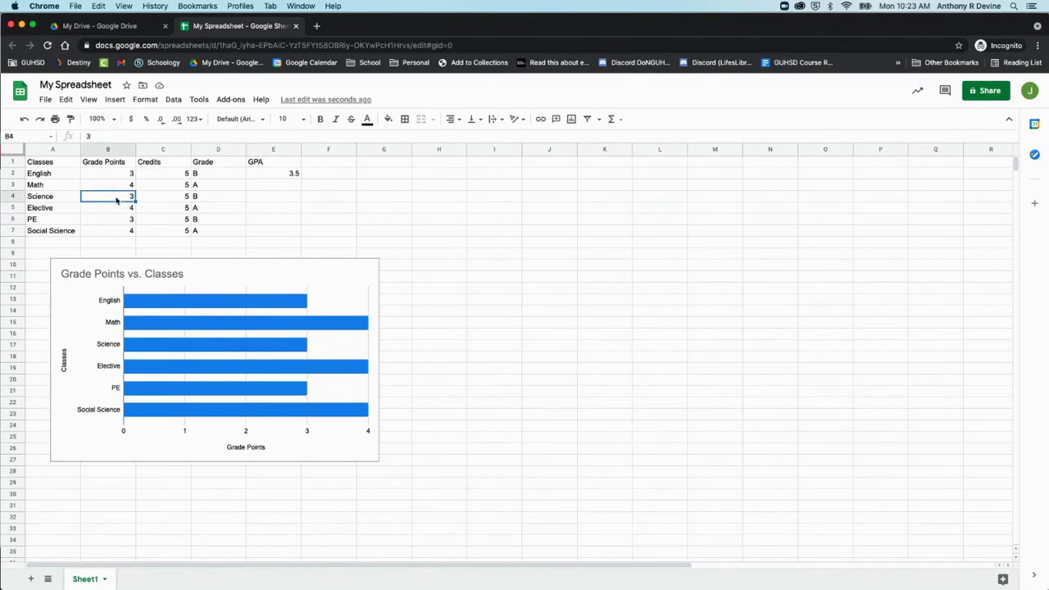
{"action": "left_click", "coordinate": [334, 199]}
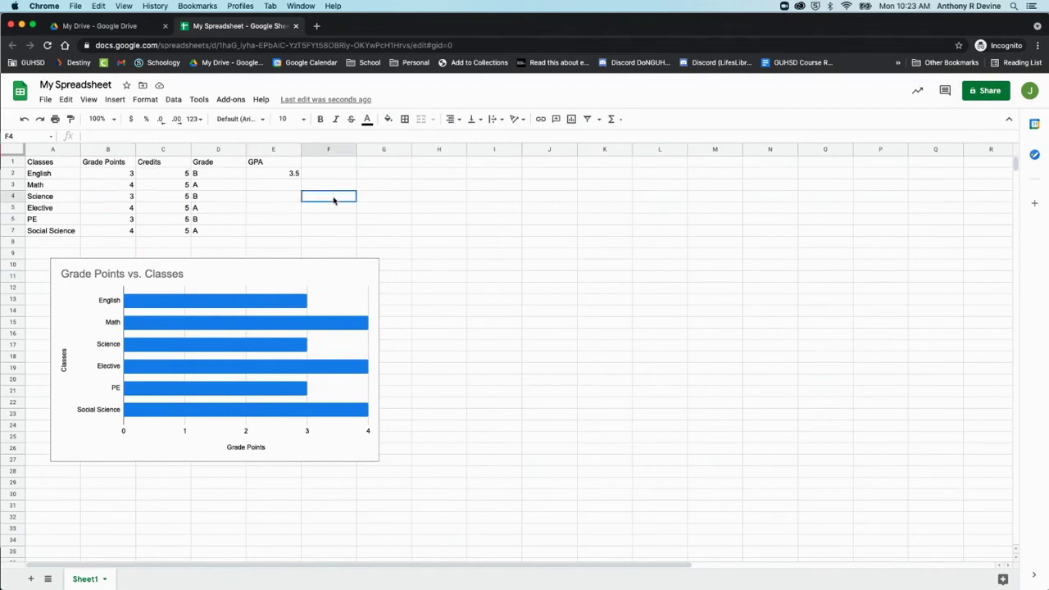
{"action": "left_click", "coordinate": [385, 199]}
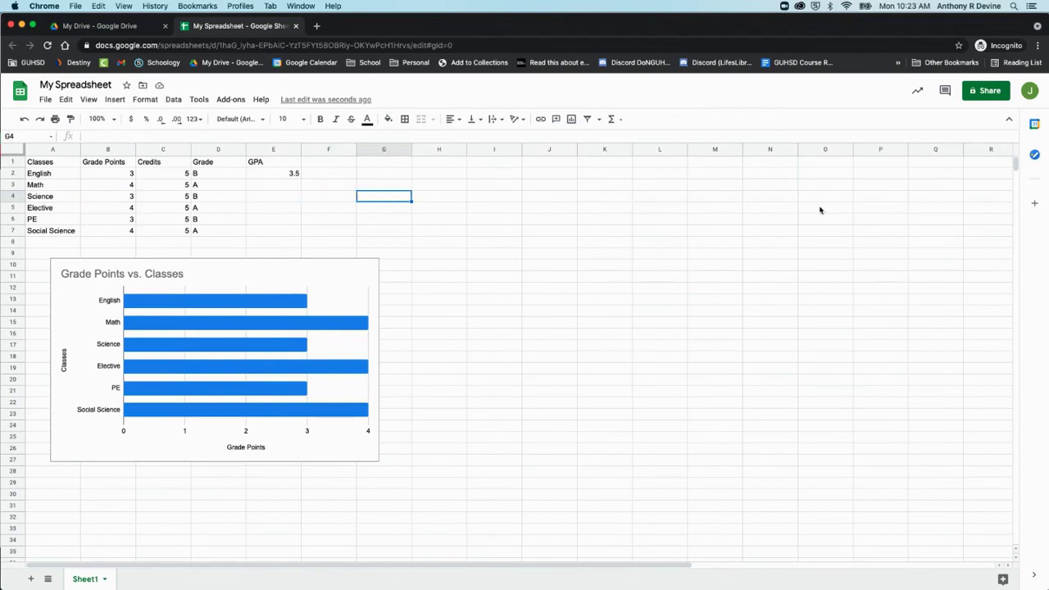
{"action": "left_click", "coordinate": [897, 199]}
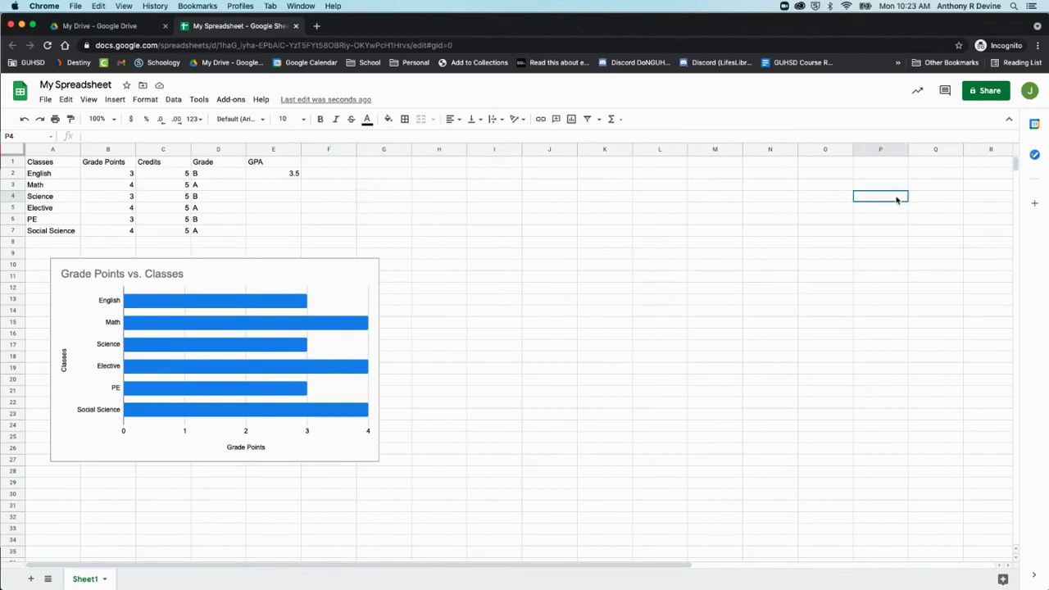
Share the spreadsheet by link, setting general access to Anyone with the link as Viewer, and close the sharing settings.
{"action": "left_click", "coordinate": [987, 98]}
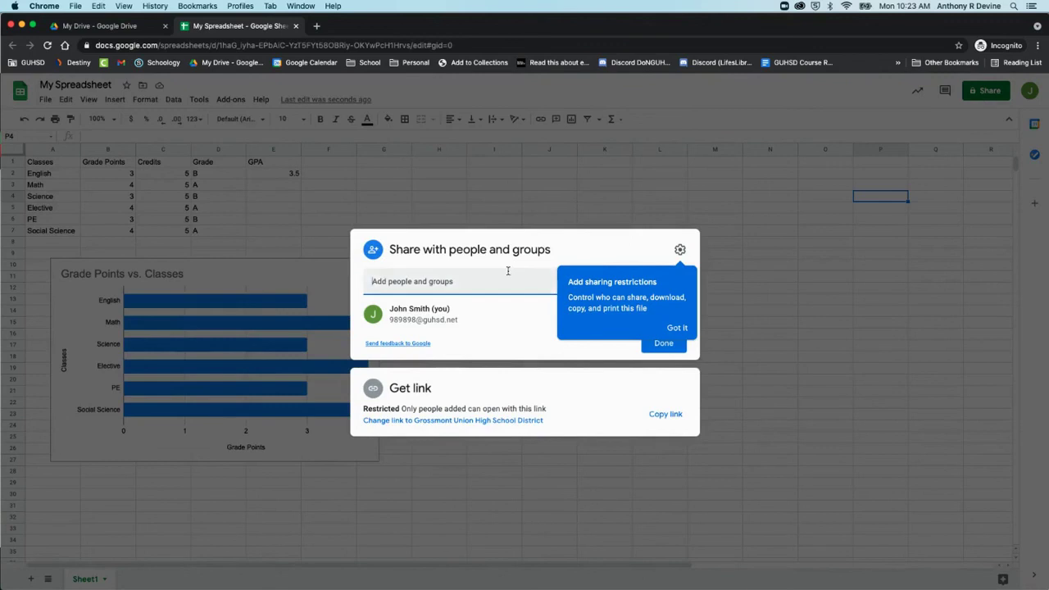
{"action": "left_click", "coordinate": [392, 421]}
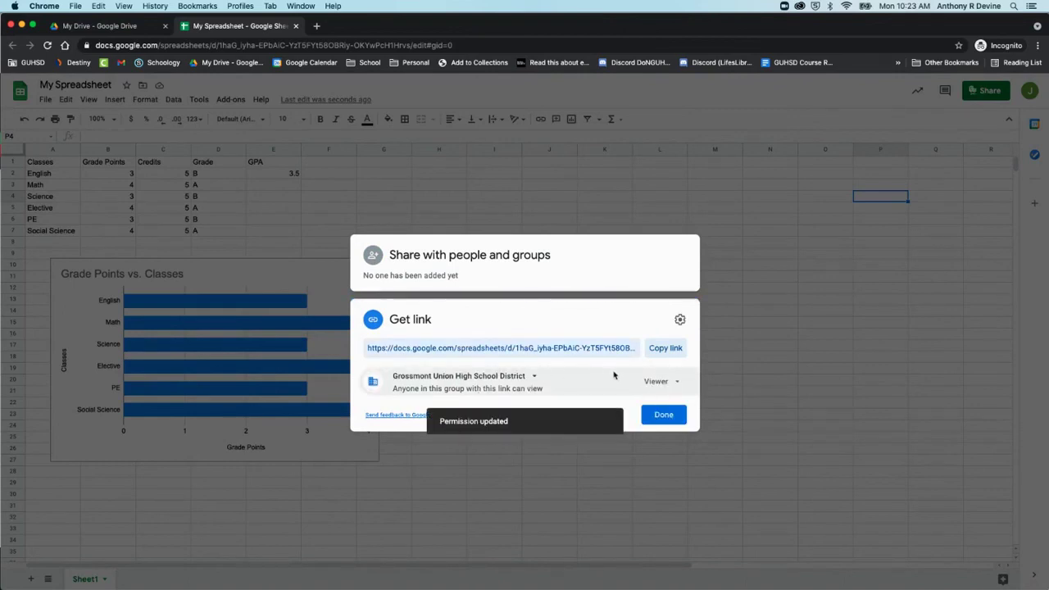
{"action": "left_click", "coordinate": [534, 377]}
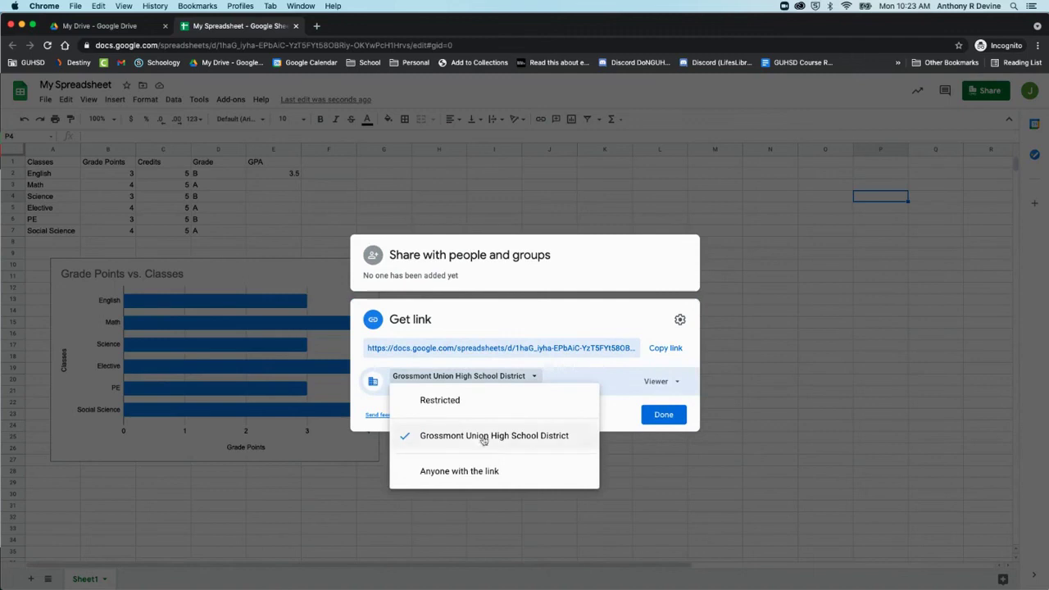
{"action": "left_click", "coordinate": [468, 473]}
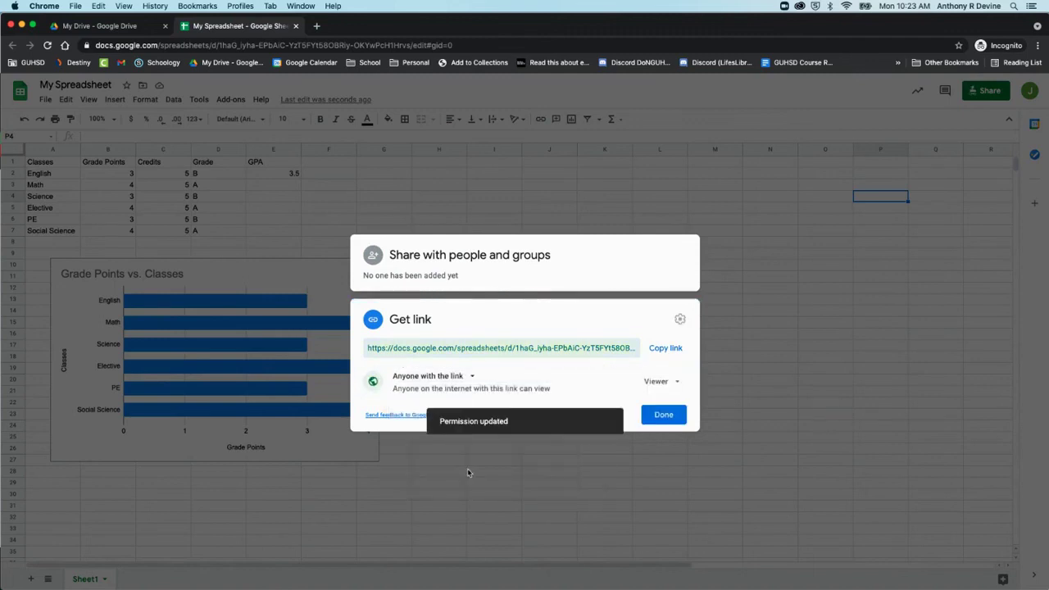
{"action": "left_click", "coordinate": [665, 417]}
{"action": "left_click", "coordinate": [862, 325]}
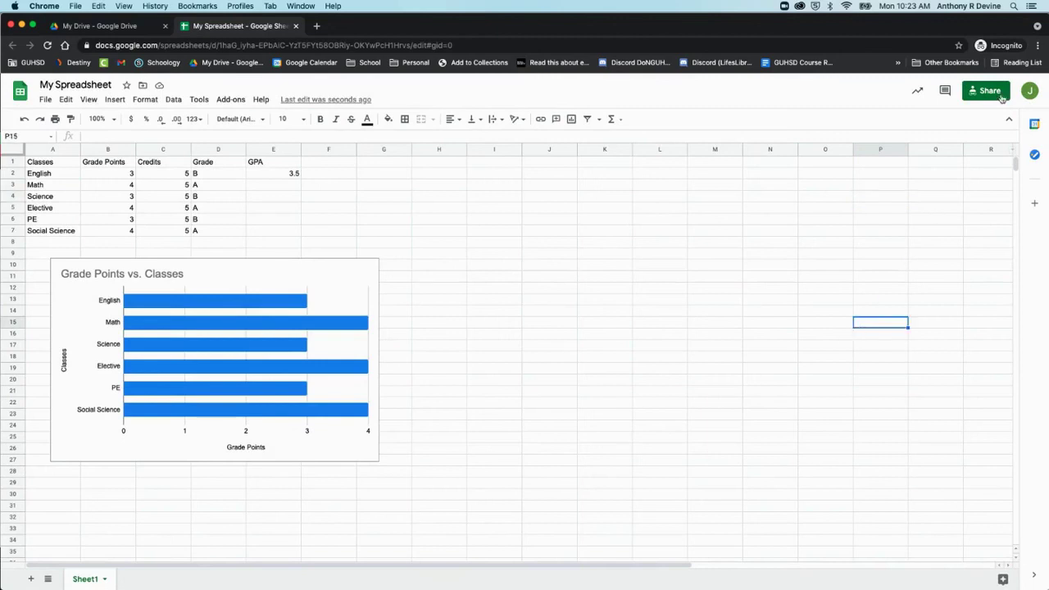